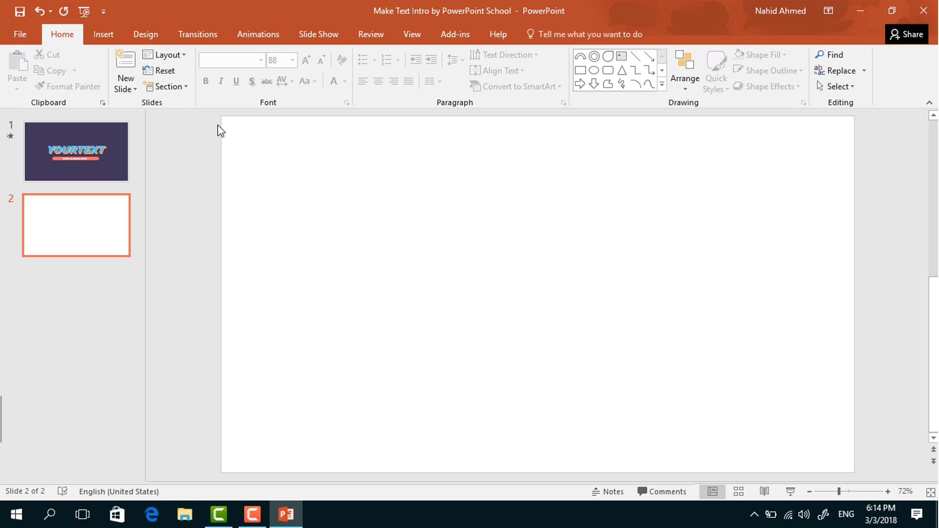
Fill slide 2's background with the solid dark purple recent colour used on the title slide.
{"action": "left_click", "coordinate": [150, 36]}
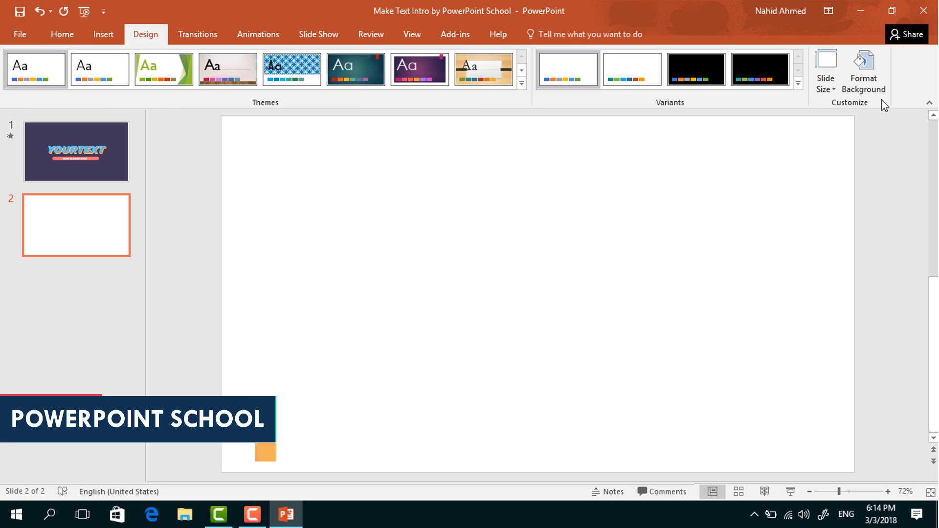
{"action": "left_click", "coordinate": [863, 84]}
{"action": "left_click", "coordinate": [908, 291]}
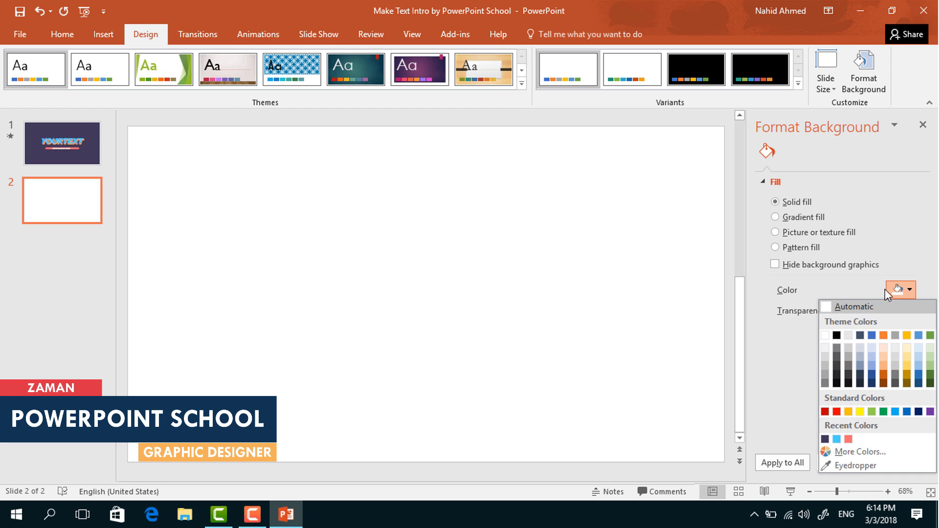
{"action": "left_click", "coordinate": [826, 440]}
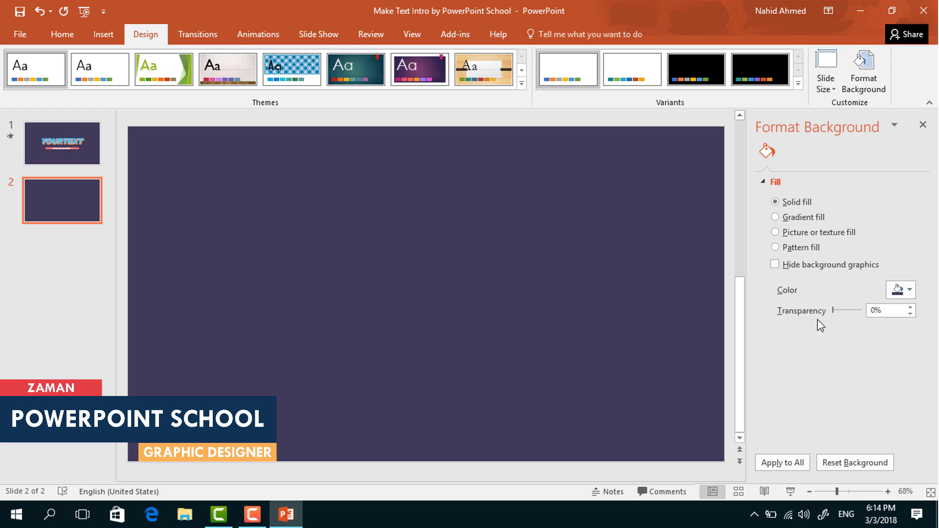
{"action": "left_click", "coordinate": [923, 126]}
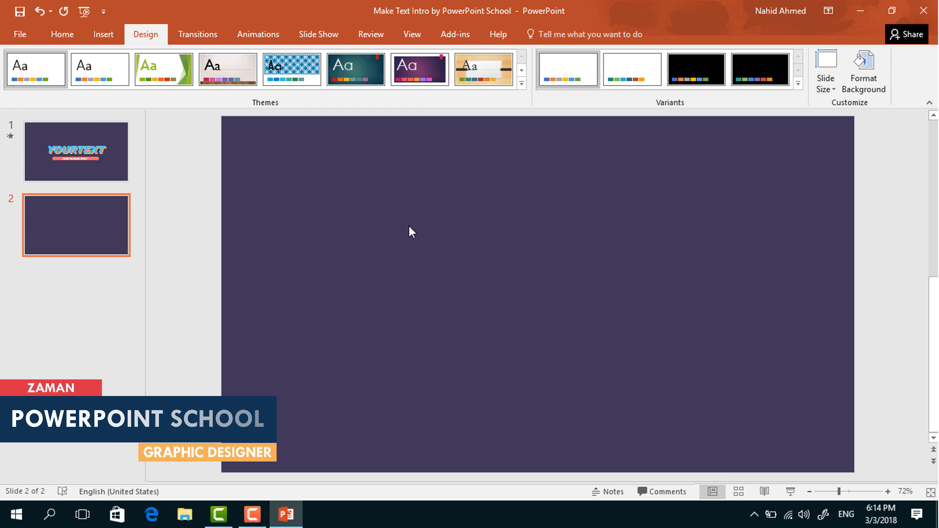
{"action": "left_click", "coordinate": [63, 33]}
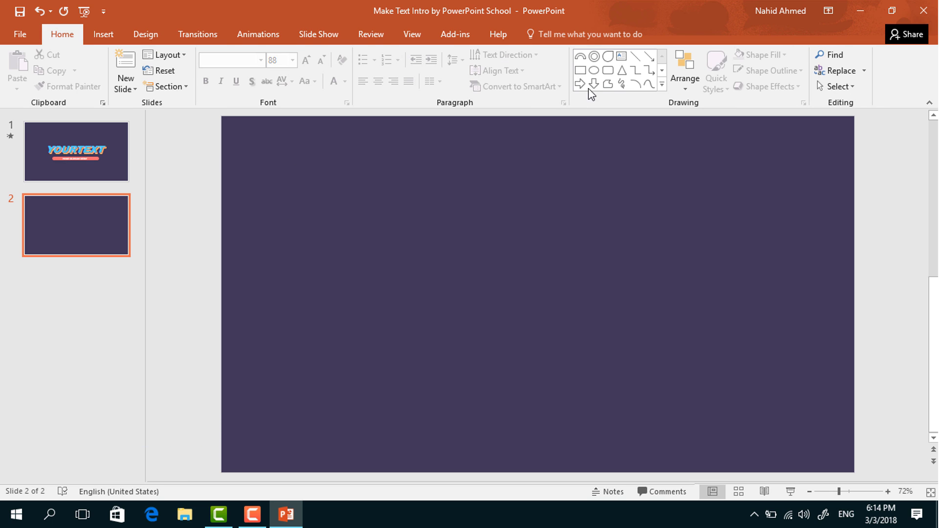
Add a text box across the middle of the slide reading YOURTEXT.
{"action": "left_click", "coordinate": [623, 57]}
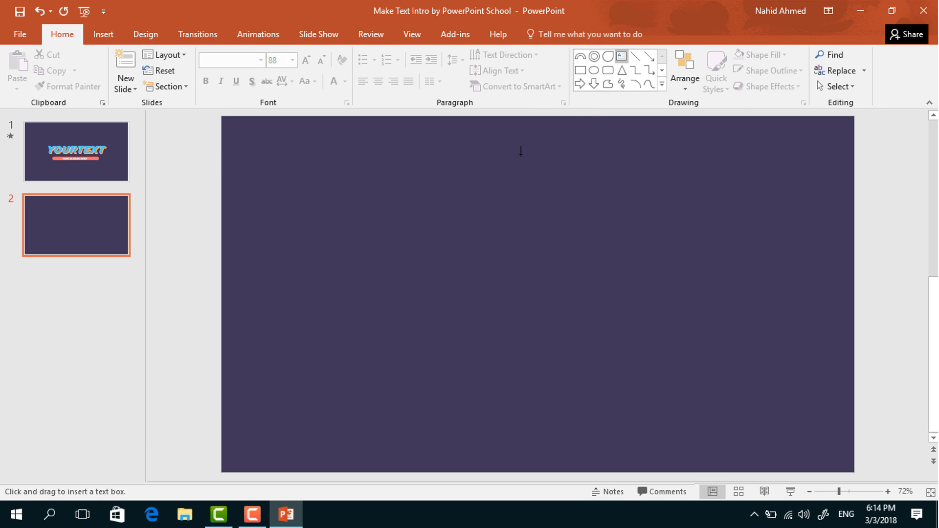
{"action": "mouse_move", "coordinate": [342, 225]}
{"action": "left_mouse_down"}
{"action": "mouse_move", "coordinate": [563, 307]}
{"action": "mouse_move", "coordinate": [764, 315]}
{"action": "left_mouse_up"}
{"action": "type", "text": "YOURTEXT"}
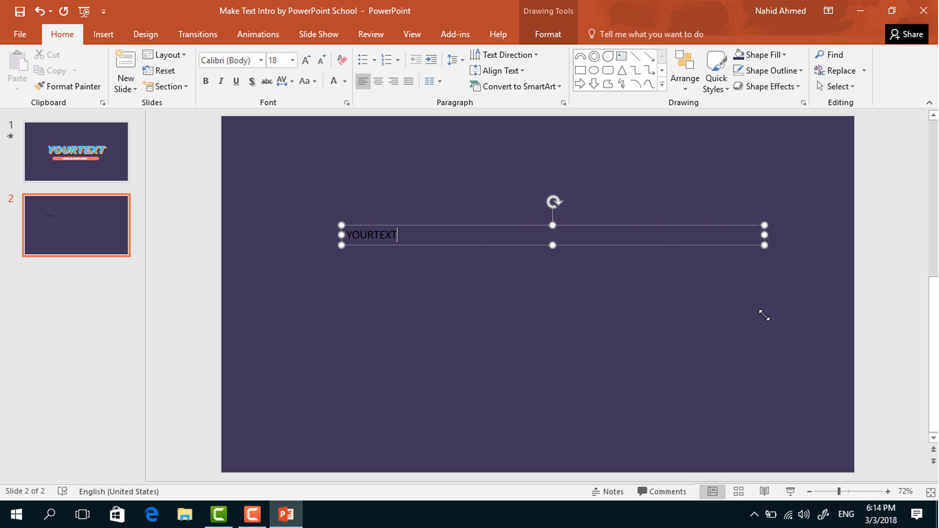
Format YOURTEXT as centred, italic Arial Black 88 in gold.
{"action": "key", "text": "ctrl+a"}
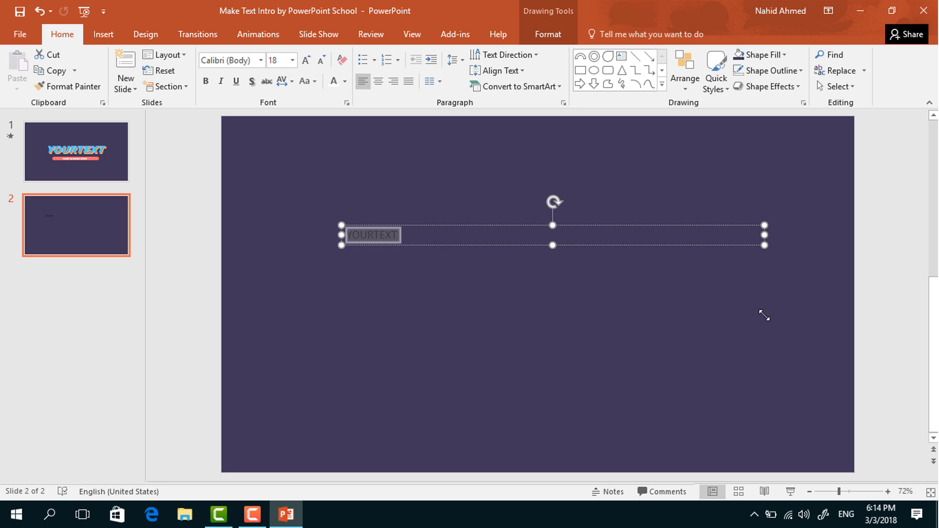
{"action": "left_click", "coordinate": [260, 60]}
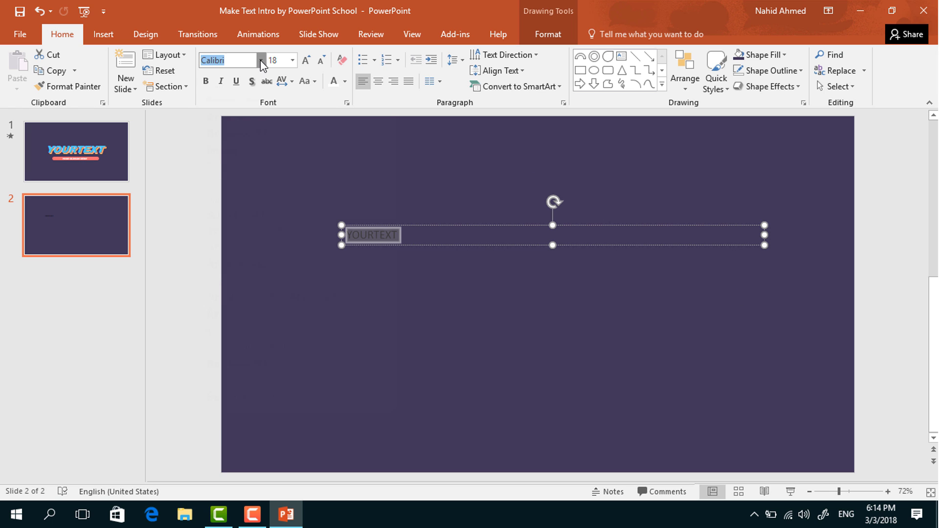
{"action": "left_click", "coordinate": [239, 144]}
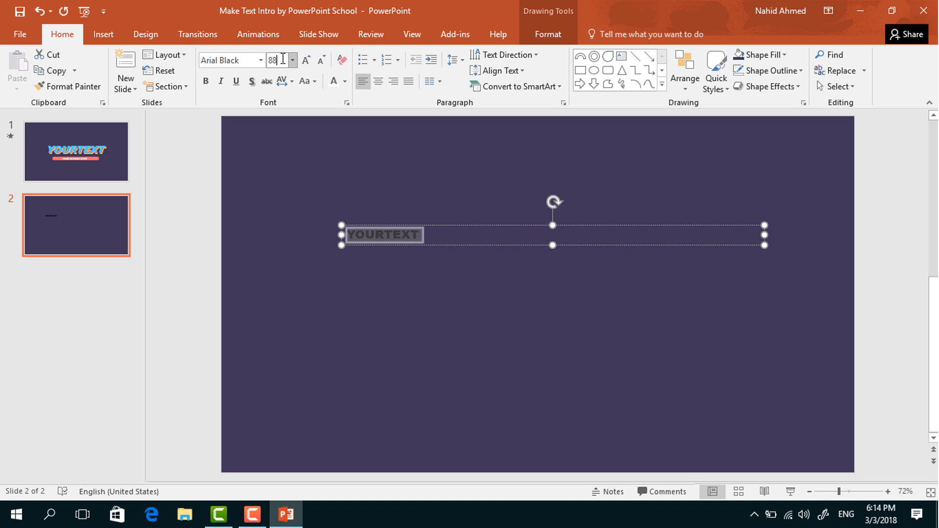
{"action": "key", "text": "Return"}
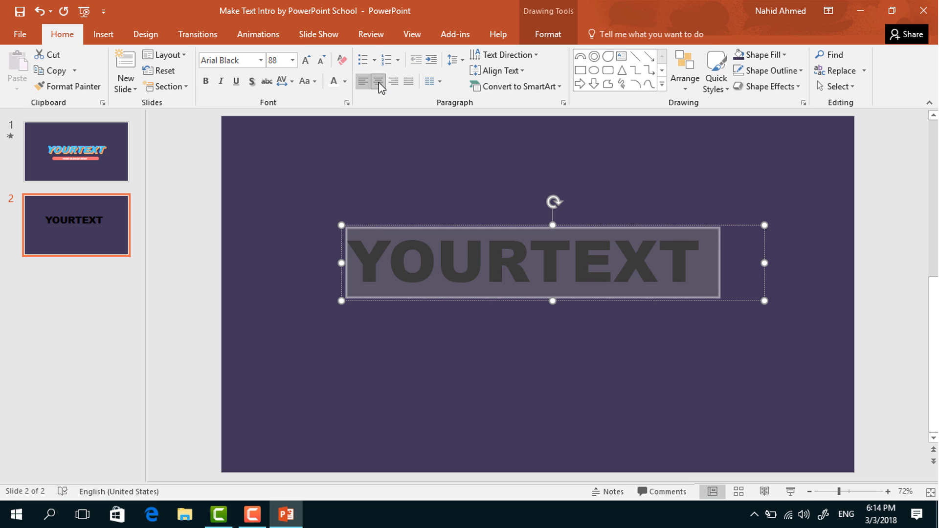
{"action": "left_click", "coordinate": [379, 81]}
{"action": "left_click", "coordinate": [220, 81]}
{"action": "left_click", "coordinate": [344, 81]}
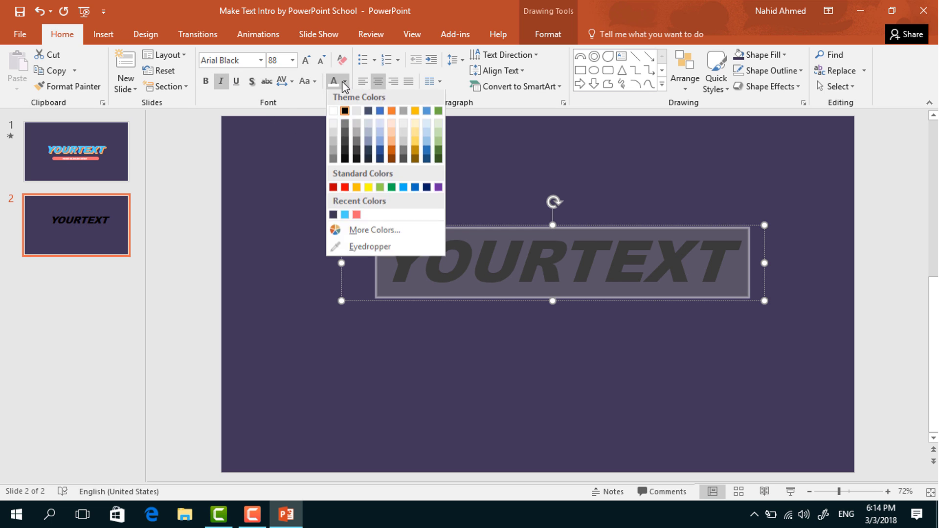
{"action": "left_click", "coordinate": [416, 146]}
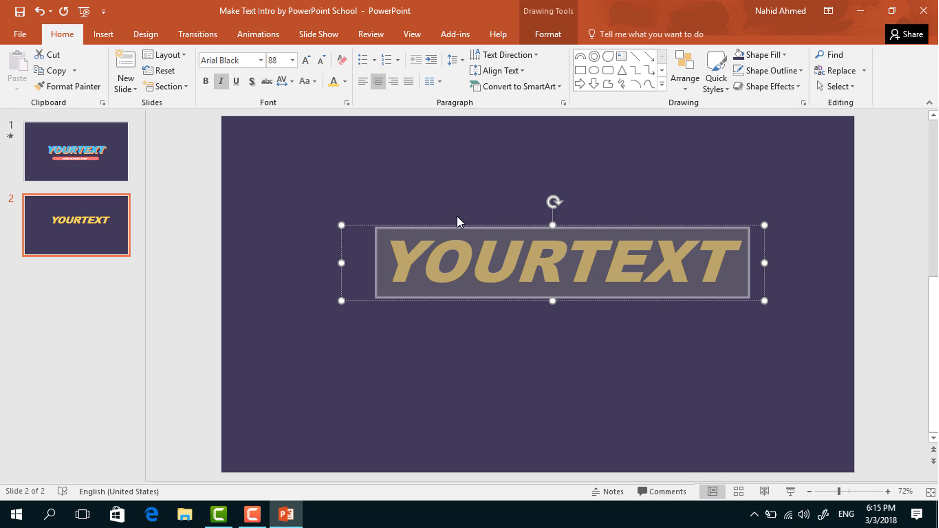
{"action": "left_click", "coordinate": [468, 226]}
Duplicate YOURTEXT twice below the original, colouring one copy salmon and the other blue.
{"action": "left_click_drag", "start_coordinate": [469, 302], "coordinate": [448, 316]}
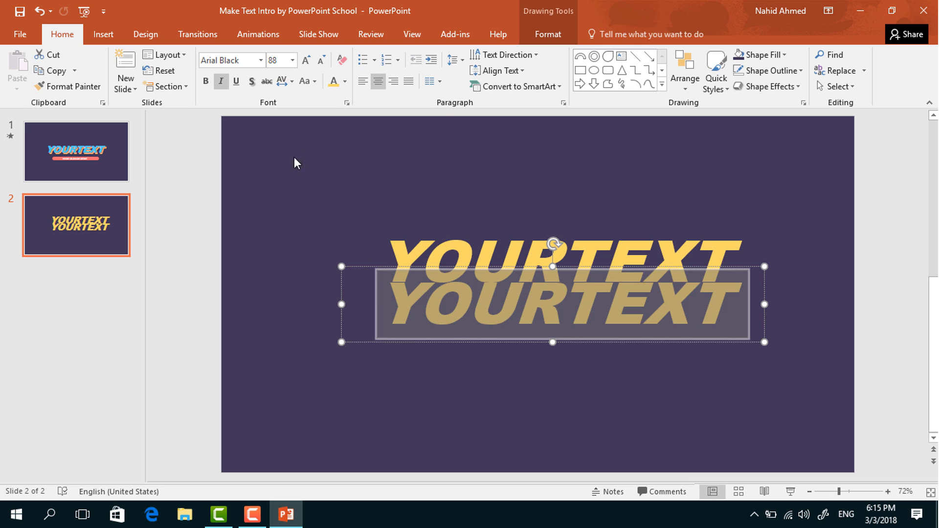
{"action": "left_click", "coordinate": [345, 81]}
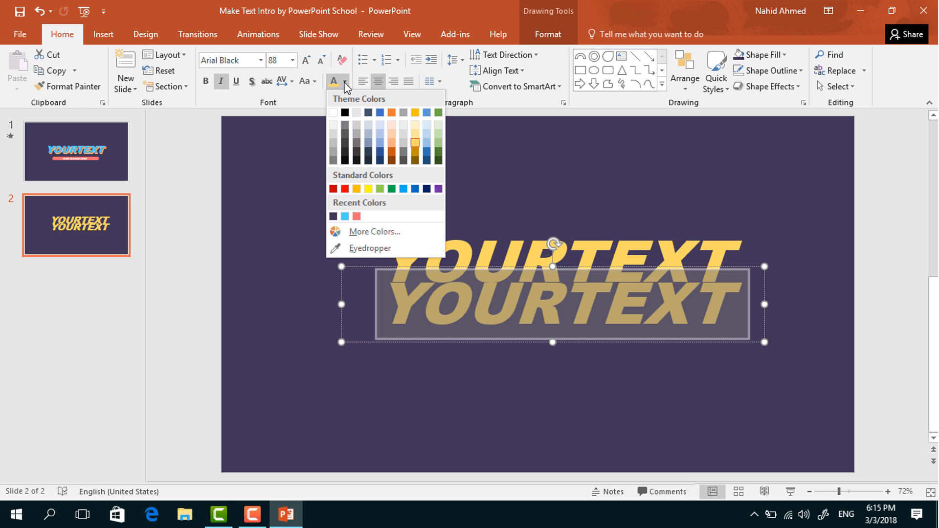
{"action": "left_click", "coordinate": [357, 216]}
{"action": "left_click", "coordinate": [461, 343]}
{"action": "left_click_drag", "start_coordinate": [462, 344], "coordinate": [443, 360]}
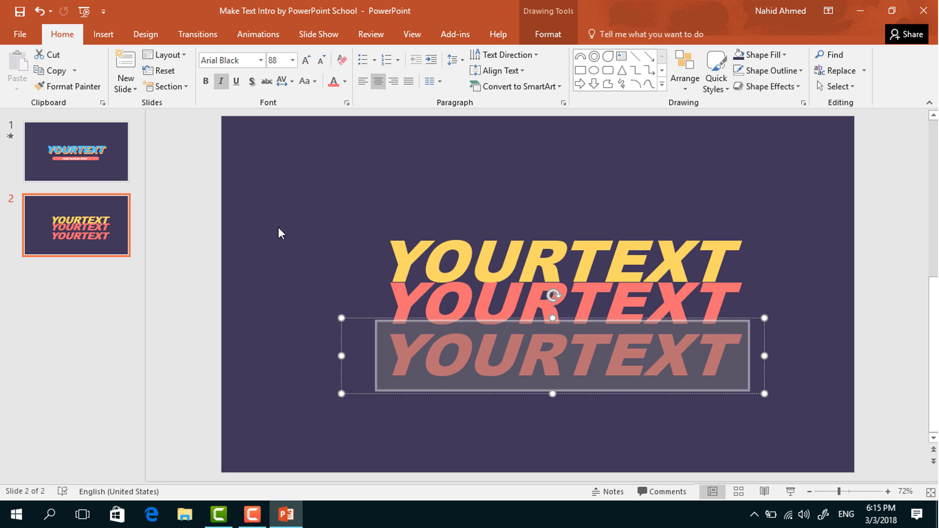
{"action": "left_click", "coordinate": [345, 82]}
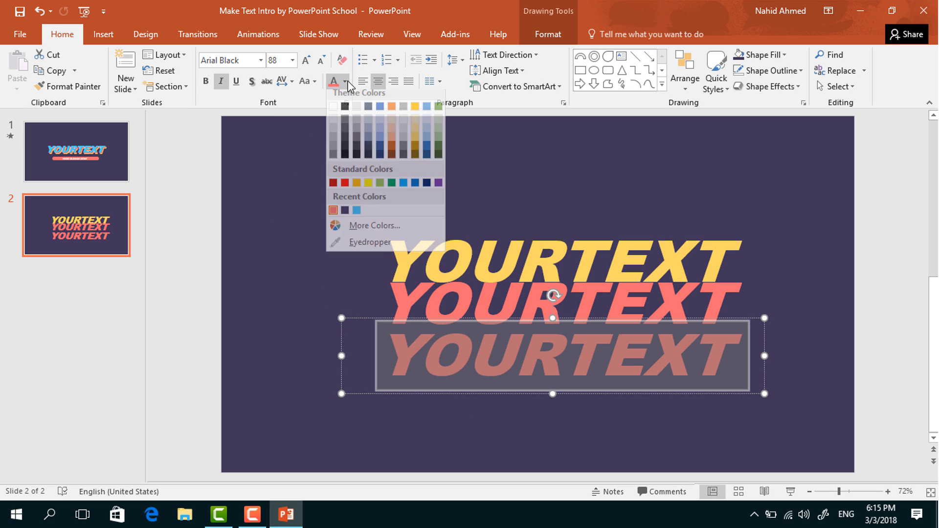
{"action": "left_click", "coordinate": [360, 217]}
Stack the salmon and blue copies offset over the gold title and group all three.
{"action": "left_click_drag", "start_coordinate": [729, 266], "coordinate": [723, 230]}
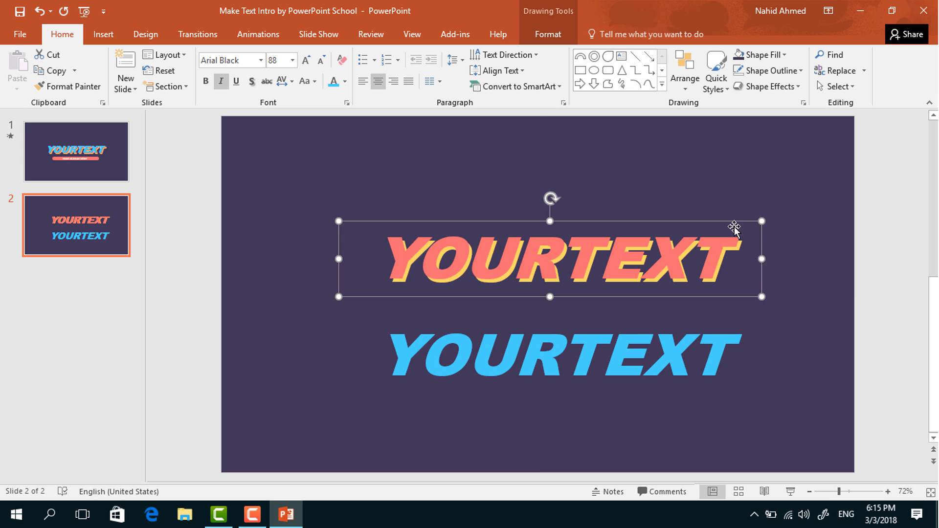
{"action": "left_click", "coordinate": [726, 350]}
{"action": "left_click_drag", "start_coordinate": [697, 318], "coordinate": [694, 216]}
{"action": "left_click", "coordinate": [602, 378]}
{"action": "left_click_drag", "start_coordinate": [286, 160], "coordinate": [846, 336]}
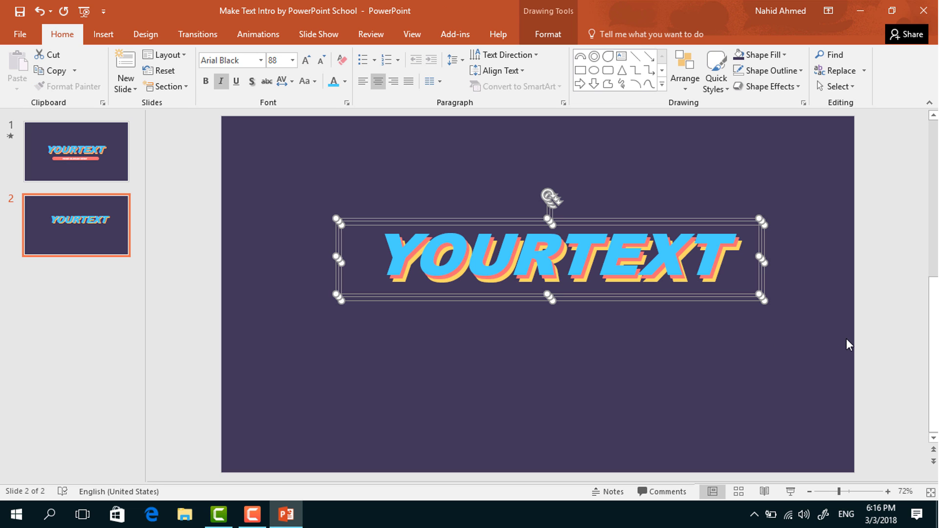
{"action": "key", "text": "ctrl+g"}
{"action": "mouse_move", "coordinate": [706, 309]}
{"action": "left_mouse_down"}
{"action": "mouse_move", "coordinate": [688, 316]}
{"action": "mouse_move", "coordinate": [694, 308]}
{"action": "left_mouse_up"}
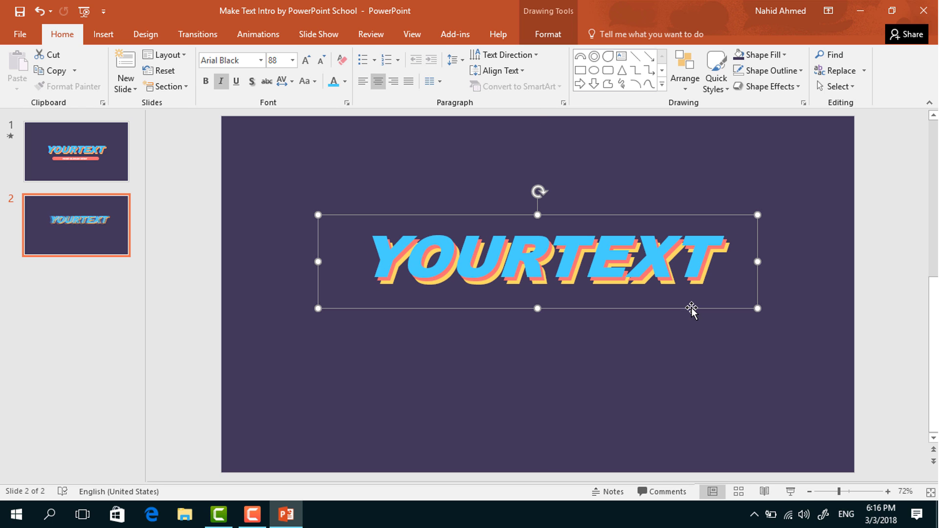
{"action": "left_click", "coordinate": [679, 342]}
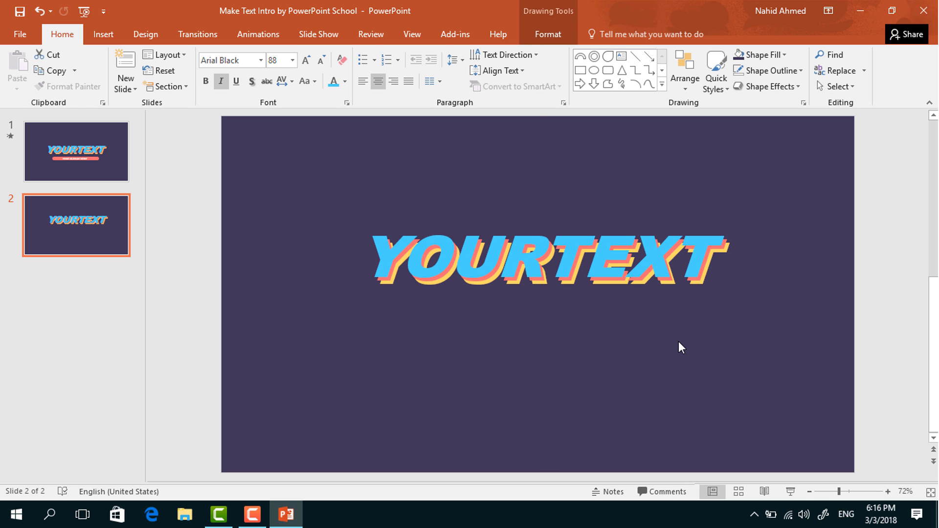
Draw a coral, outline-free rounded pill bar below YOURTEXT.
{"action": "left_click", "coordinate": [609, 73]}
{"action": "mouse_move", "coordinate": [392, 310]}
{"action": "left_mouse_down"}
{"action": "mouse_move", "coordinate": [474, 334]}
{"action": "mouse_move", "coordinate": [687, 334]}
{"action": "left_mouse_up"}
{"action": "left_click_drag", "start_coordinate": [398, 311], "coordinate": [425, 315]}
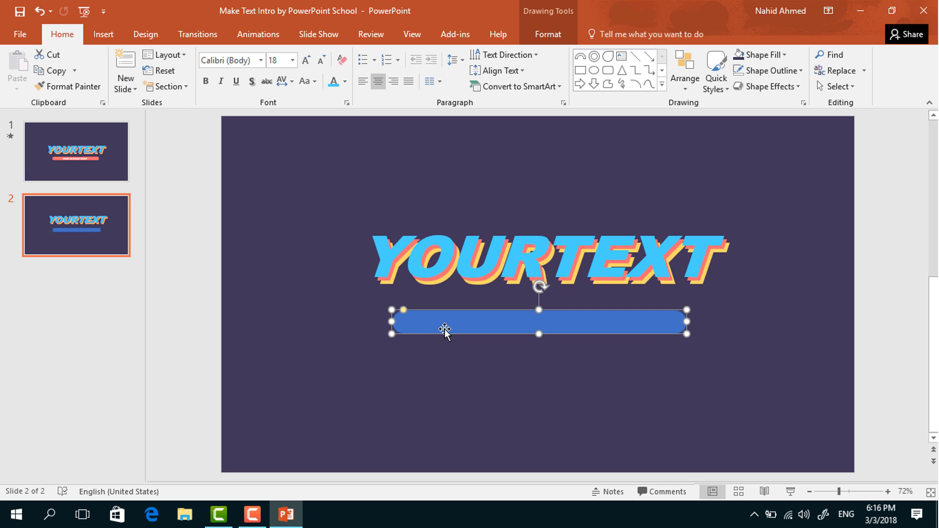
{"action": "left_click", "coordinate": [547, 35]}
{"action": "left_click", "coordinate": [342, 55]}
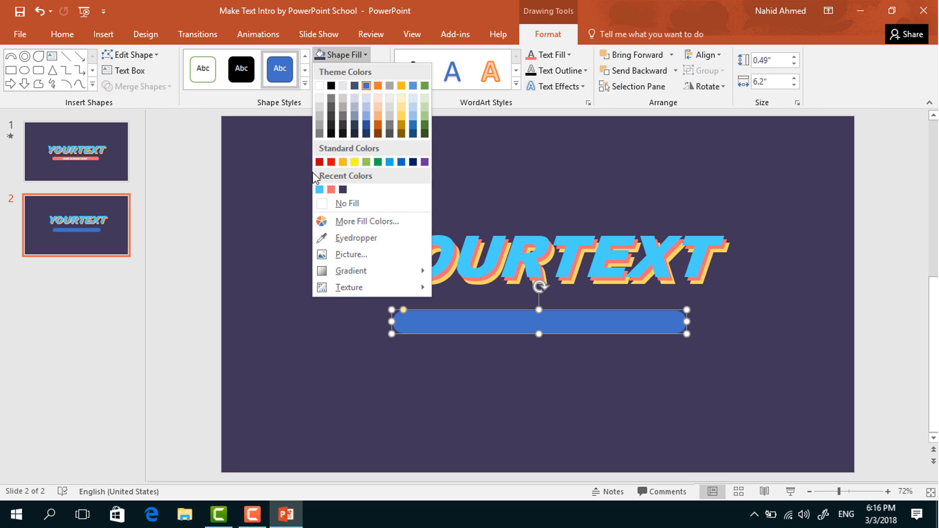
{"action": "left_click", "coordinate": [331, 190]}
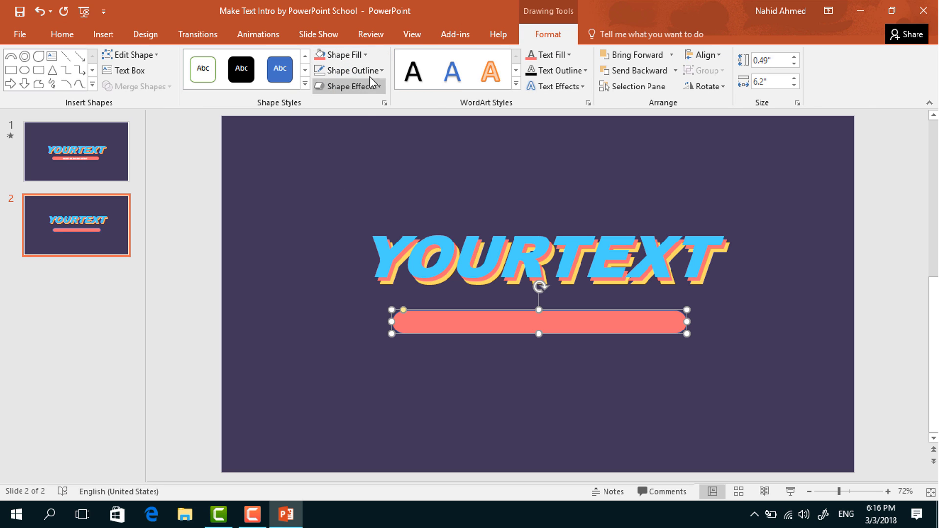
{"action": "left_click", "coordinate": [332, 70]}
{"action": "left_click", "coordinate": [345, 220]}
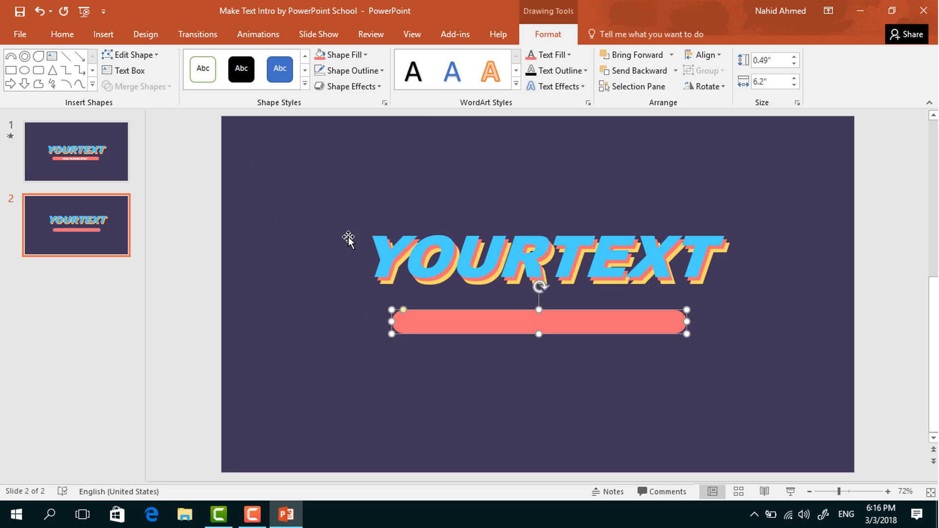
{"action": "left_click", "coordinate": [542, 330]}
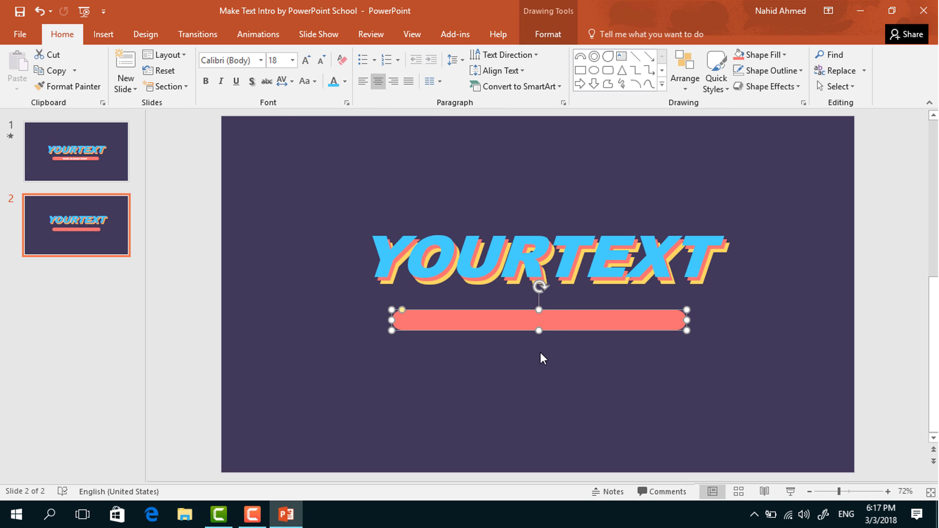
Add a text box over the pill reading 'YOUR SLOGAN HERE'.
{"action": "left_click", "coordinate": [622, 57]}
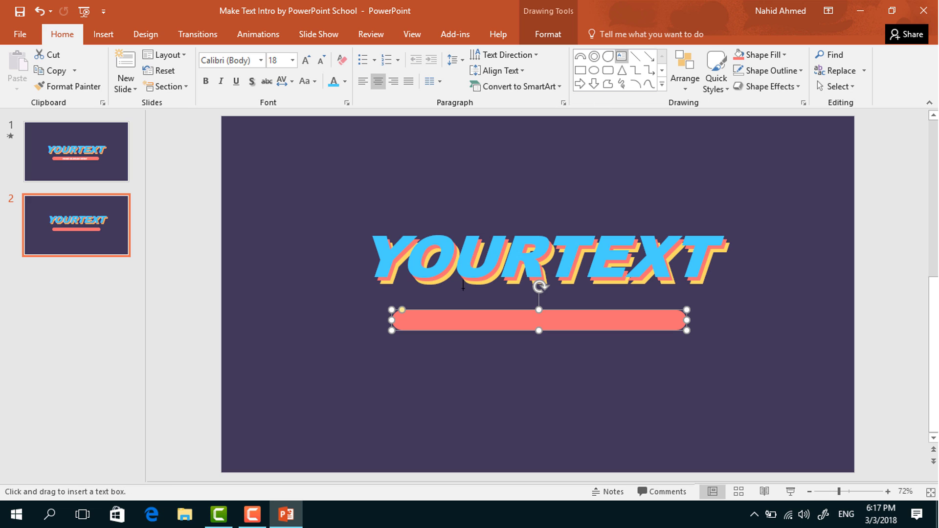
{"action": "left_click_drag", "start_coordinate": [413, 307], "coordinate": [657, 334]}
{"action": "type", "text": "YOUR SLOGAN HERE"}
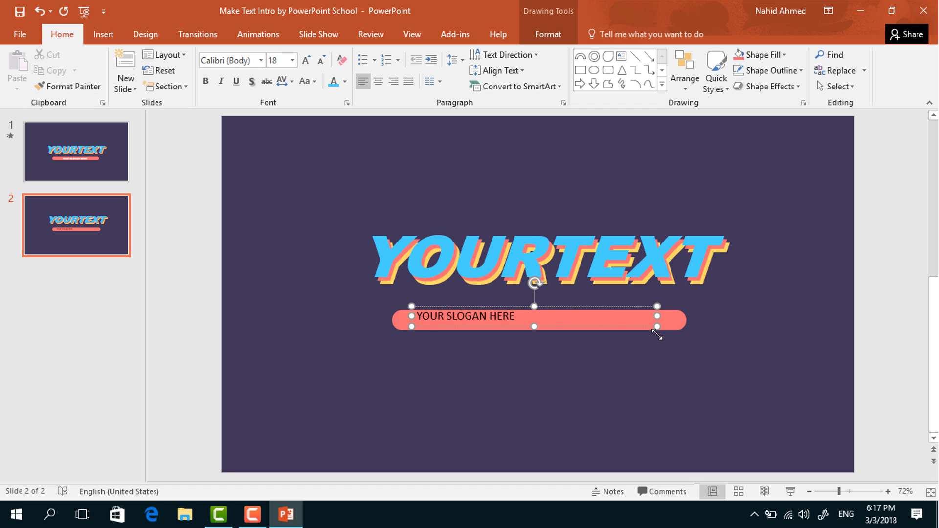
Format the slogan as white, centred, italic Arial Black 20 and position it on the bar.
{"action": "key", "text": "ctrl+a"}
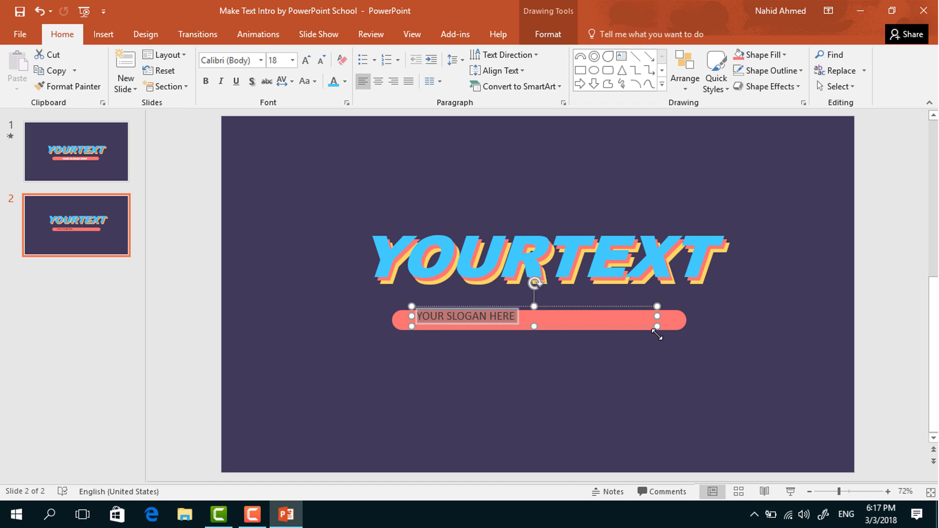
{"action": "left_click", "coordinate": [260, 60]}
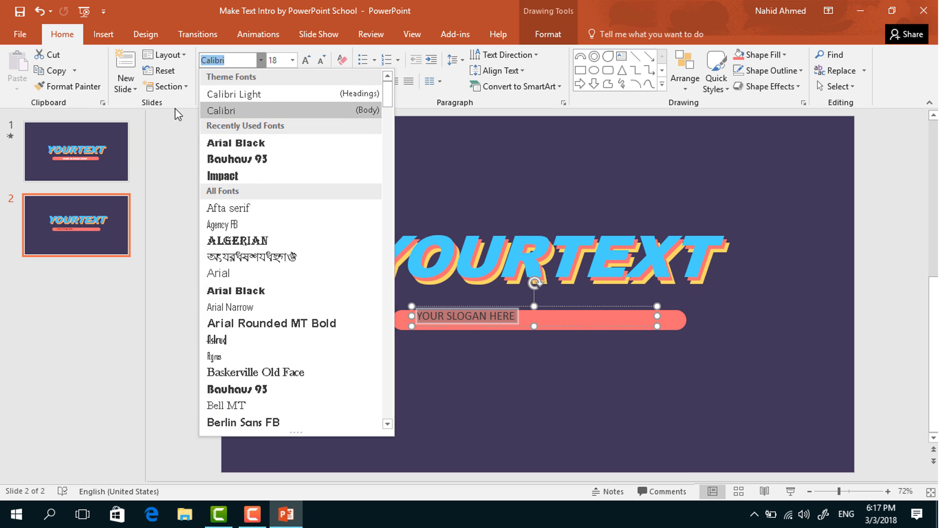
{"action": "left_click", "coordinate": [230, 143]}
{"action": "left_click", "coordinate": [220, 81]}
{"action": "left_click", "coordinate": [304, 61]}
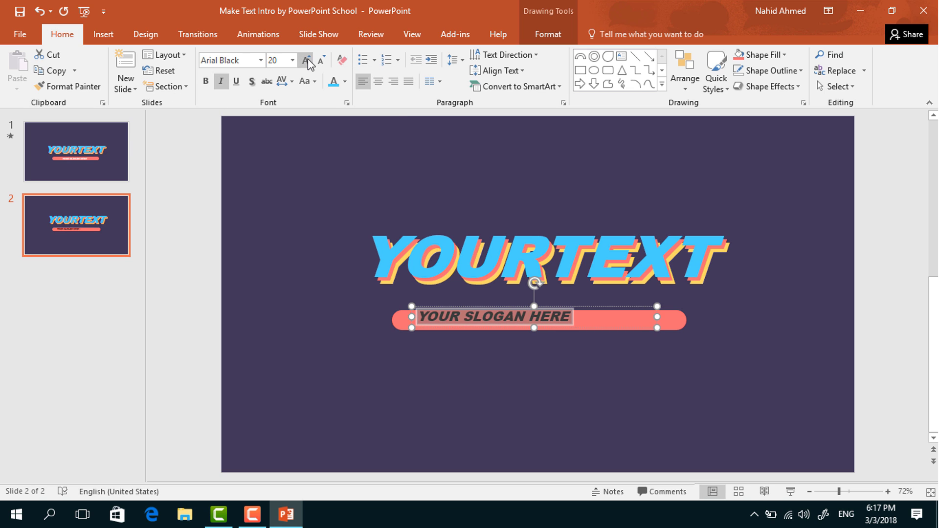
{"action": "left_click", "coordinate": [346, 82]}
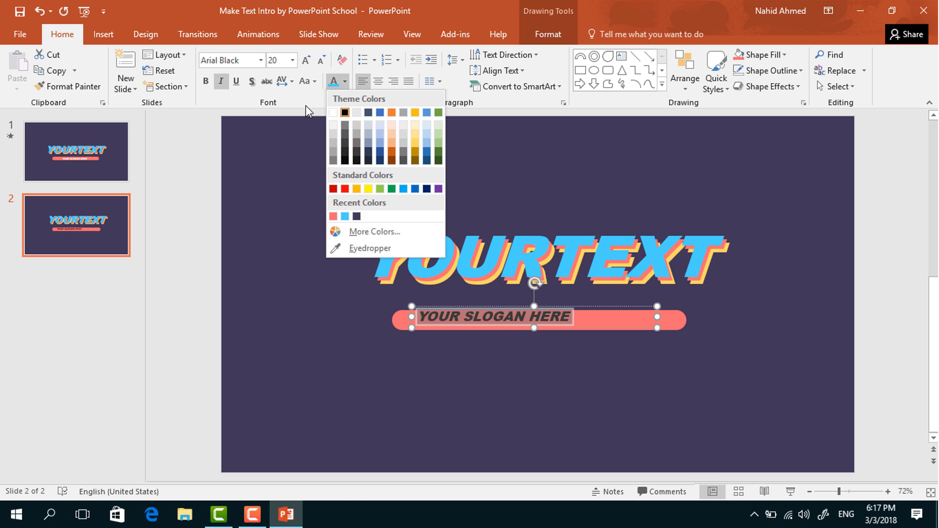
{"action": "left_click", "coordinate": [333, 112]}
{"action": "left_click", "coordinate": [378, 83]}
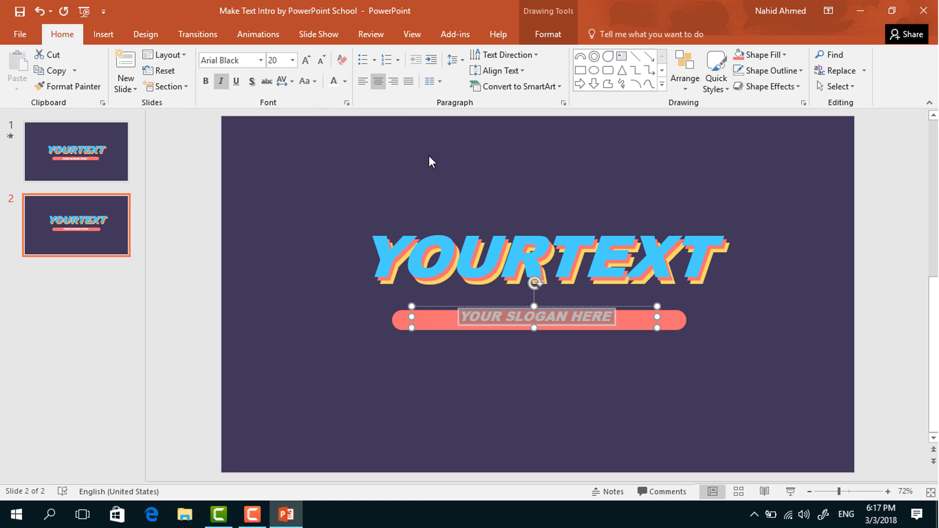
{"action": "left_click", "coordinate": [615, 307]}
{"action": "left_click_drag", "start_coordinate": [615, 307], "coordinate": [616, 309]}
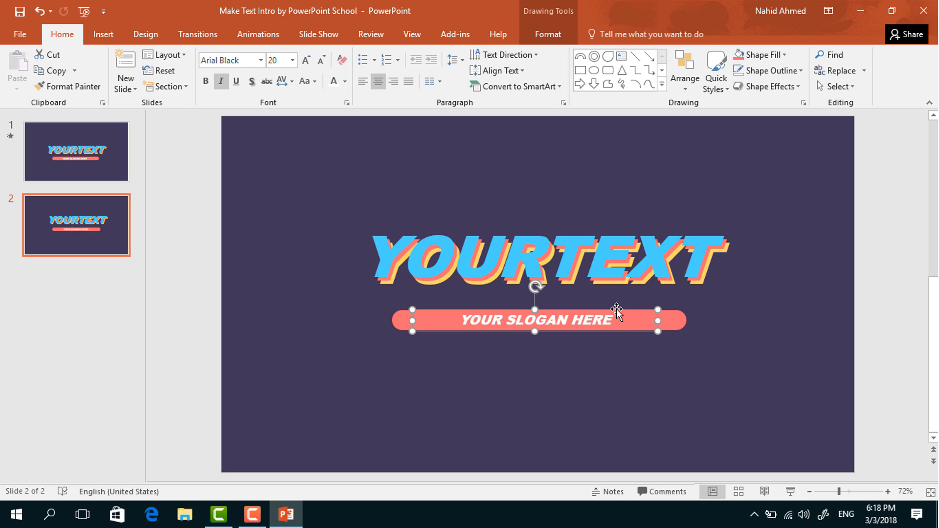
{"action": "left_click", "coordinate": [612, 391]}
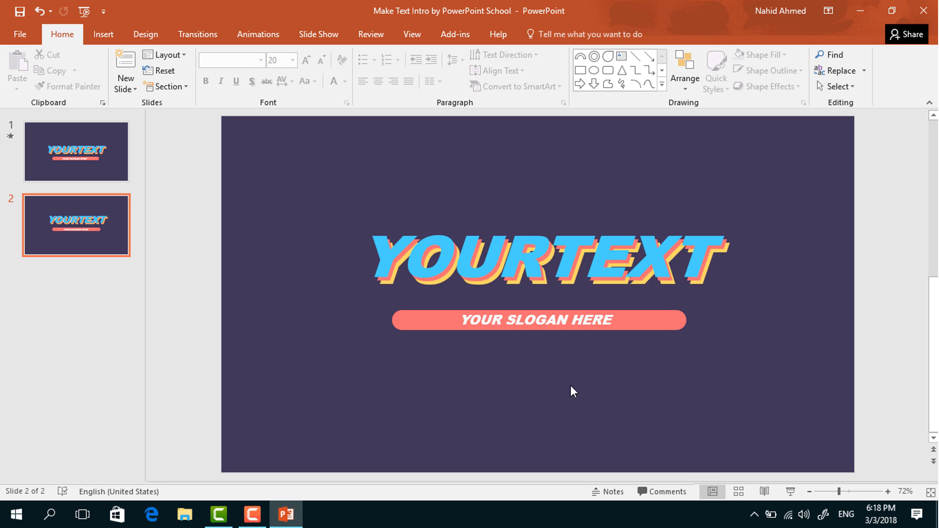
Draw a rectangle filled with the dark purple background colour and no outline.
{"action": "left_click", "coordinate": [588, 71]}
{"action": "left_click_drag", "start_coordinate": [732, 224], "coordinate": [854, 360]}
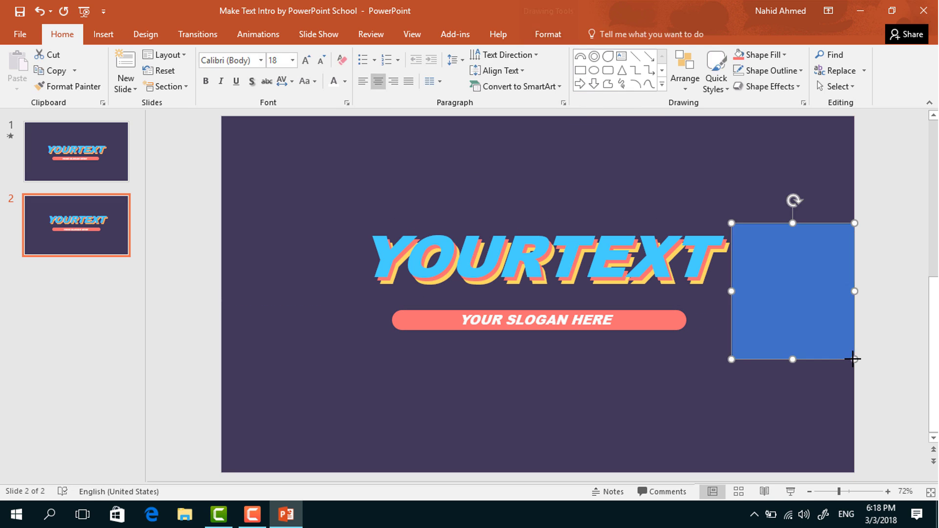
{"action": "left_click", "coordinate": [556, 31]}
{"action": "left_click", "coordinate": [338, 54]}
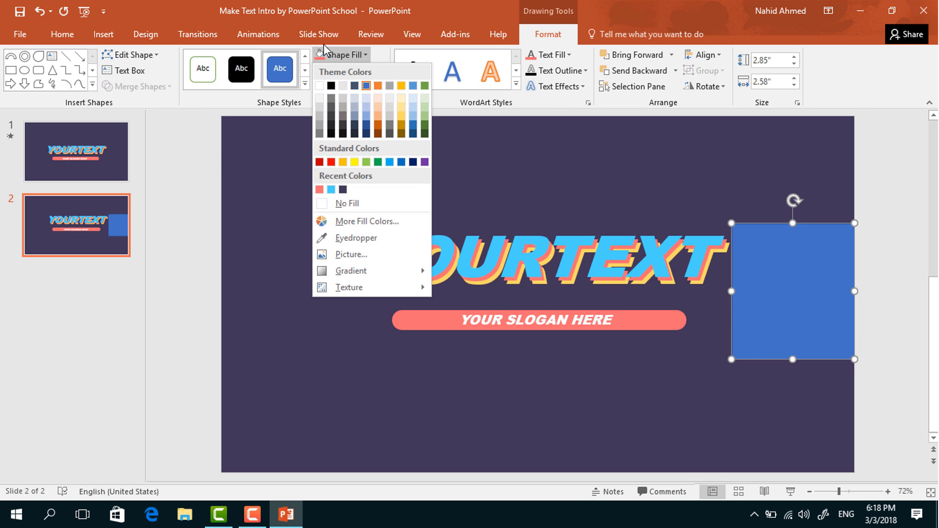
{"action": "left_click", "coordinate": [342, 190]}
{"action": "left_click", "coordinate": [362, 71]}
{"action": "left_click", "coordinate": [345, 216]}
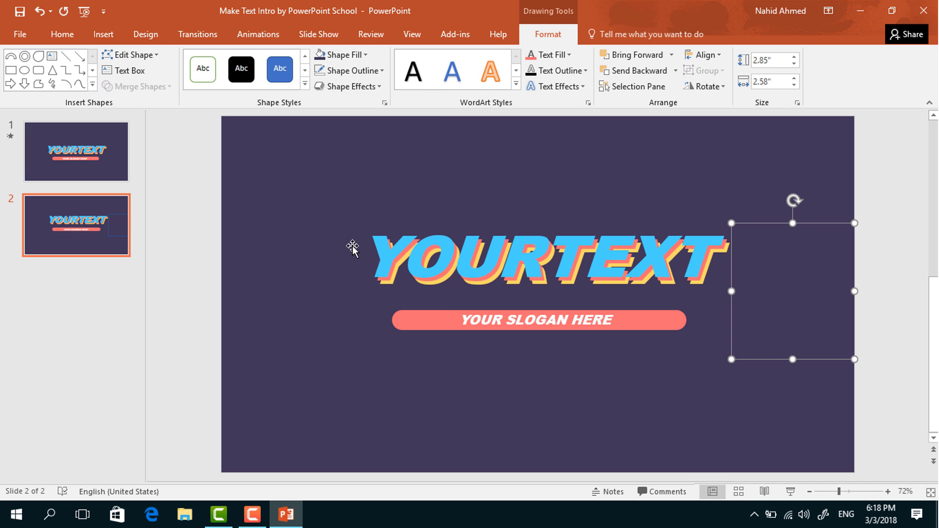
Resize the rectangle into a thin strip and place it at the slogan bar's right end.
{"action": "left_click_drag", "start_coordinate": [776, 296], "coordinate": [262, 270]}
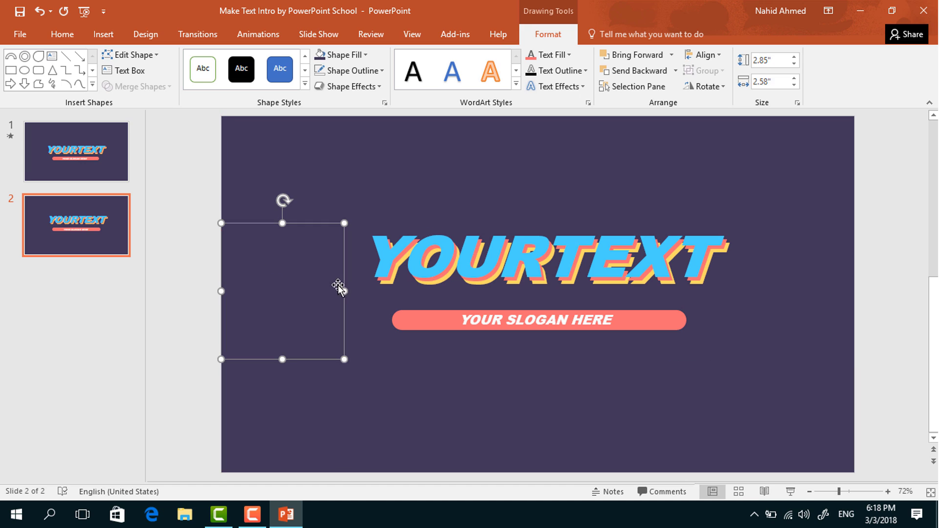
{"action": "left_click_drag", "start_coordinate": [347, 291], "coordinate": [369, 291]}
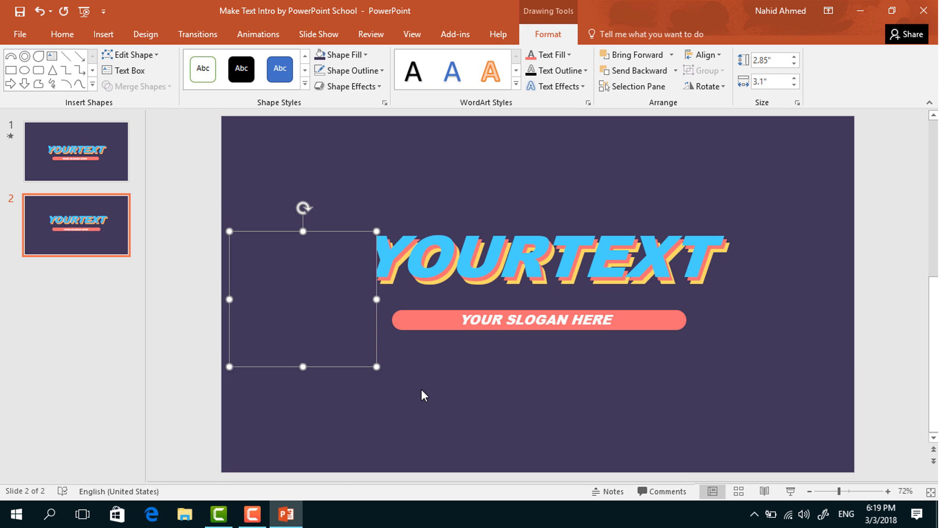
{"action": "left_click_drag", "start_coordinate": [369, 223], "coordinate": [392, 321]}
{"action": "left_click_drag", "start_coordinate": [324, 323], "coordinate": [787, 345]}
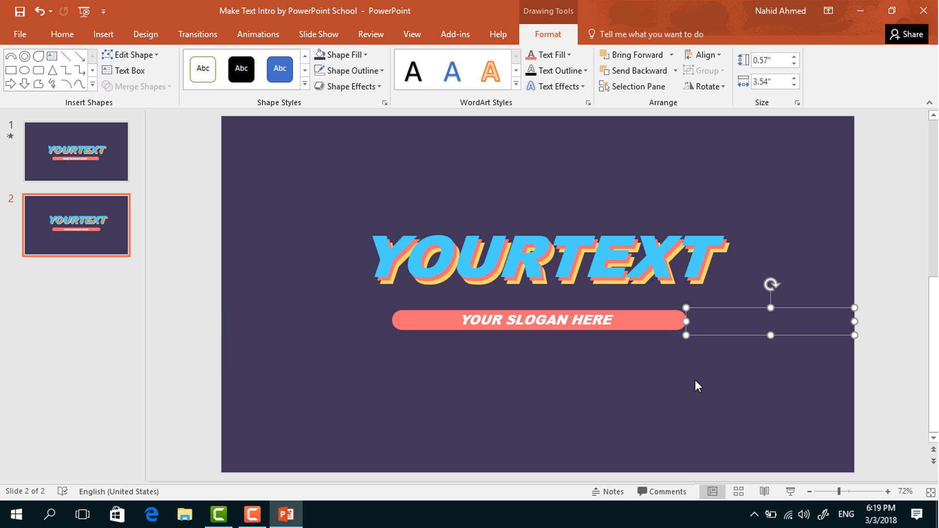
{"action": "left_click", "coordinate": [695, 381]}
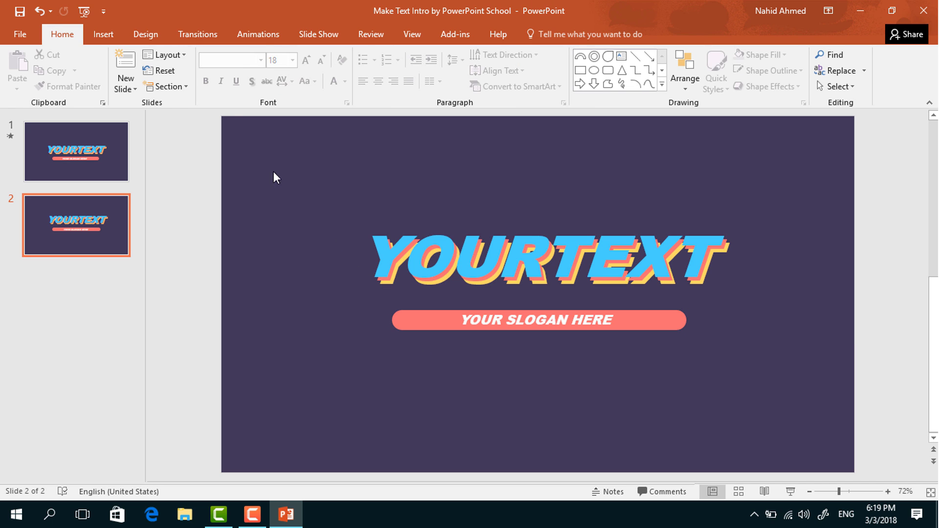
With the Animation Pane open, give the YOURTEXT group a Fly In entrance from the right.
{"action": "left_click", "coordinate": [262, 40]}
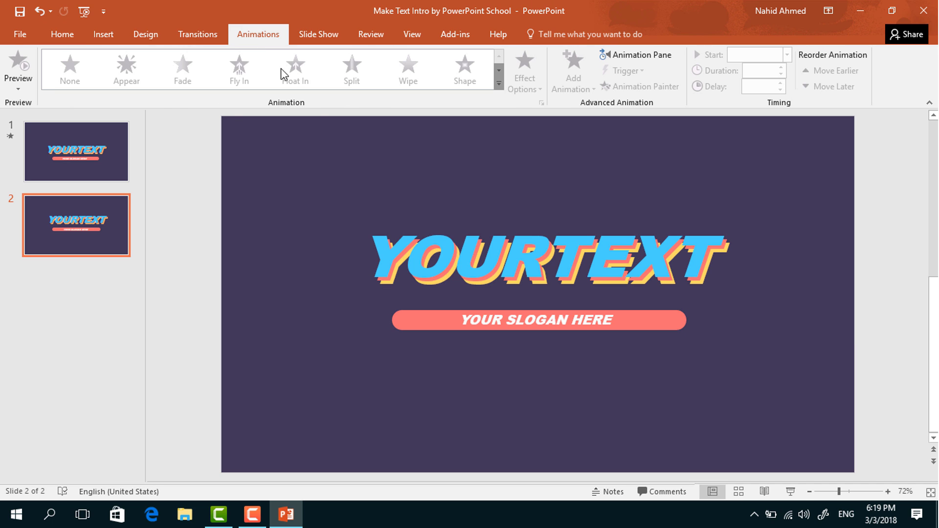
{"action": "left_click", "coordinate": [659, 59]}
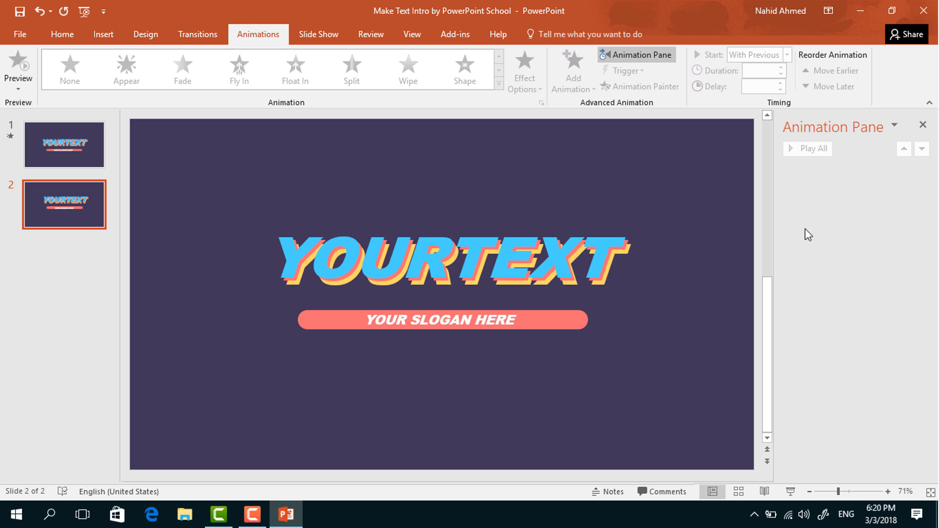
{"action": "left_click", "coordinate": [638, 235]}
{"action": "left_click", "coordinate": [574, 222]}
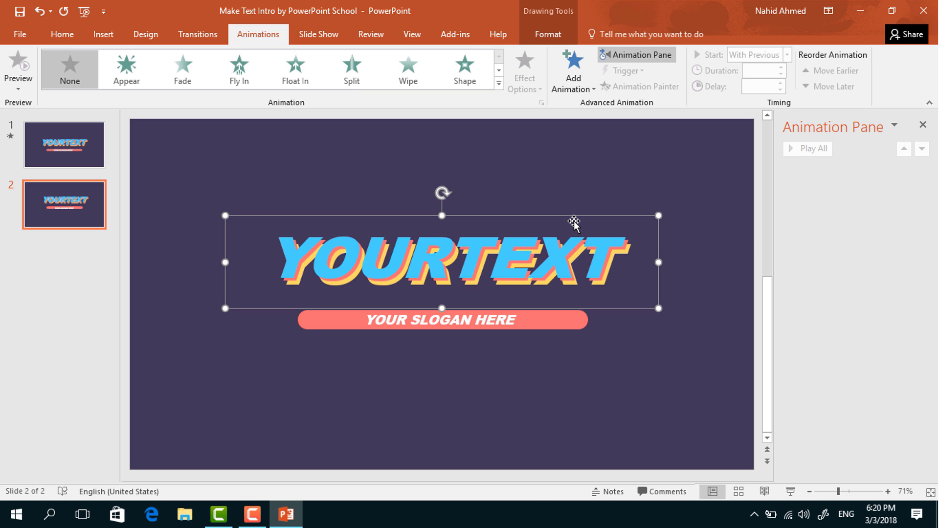
{"action": "left_click", "coordinate": [580, 89]}
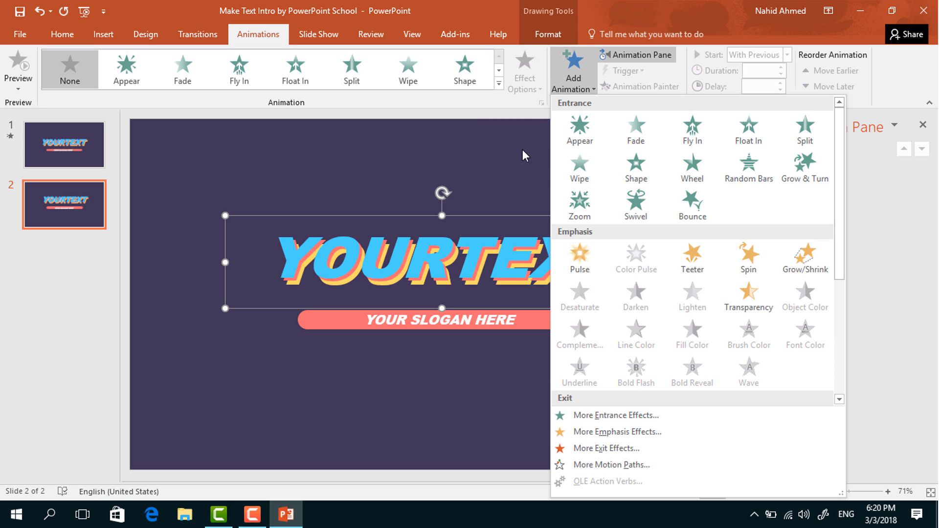
{"action": "left_click", "coordinate": [703, 141]}
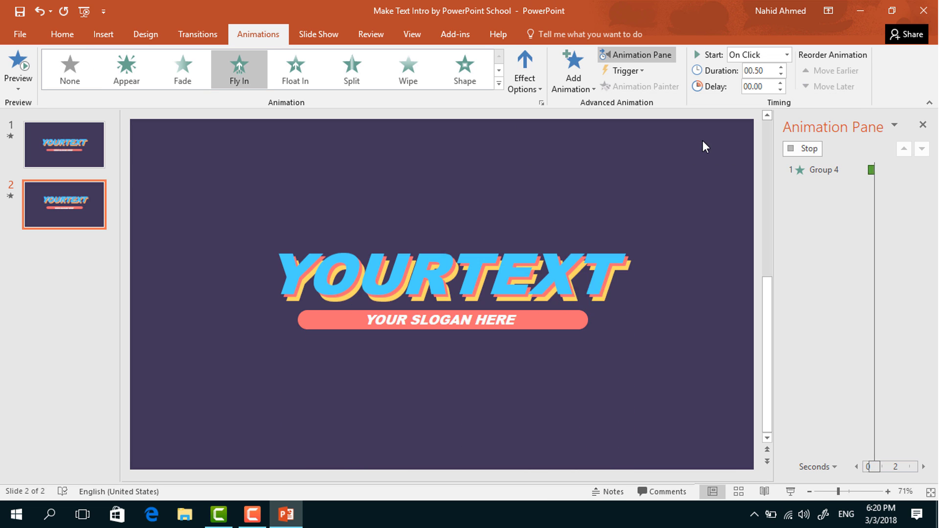
{"action": "left_click", "coordinate": [526, 88]}
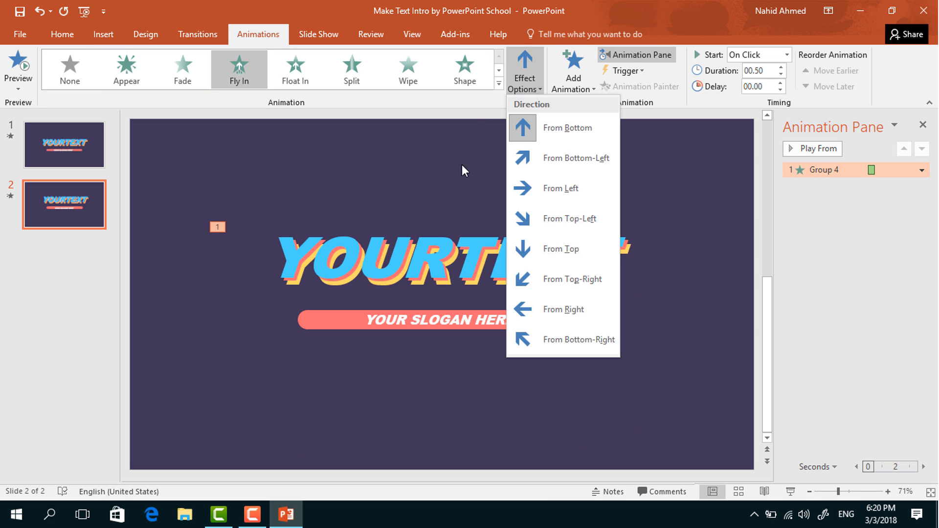
{"action": "left_click", "coordinate": [592, 312]}
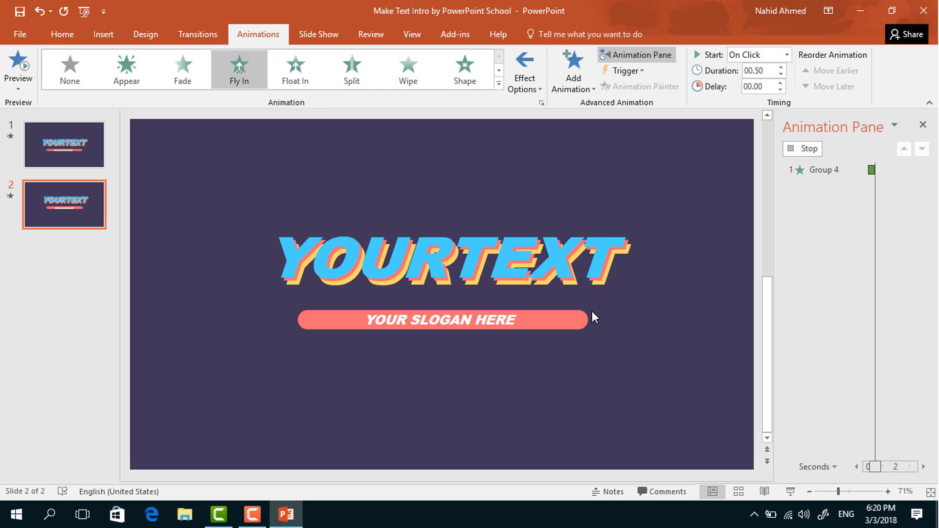
Set the title's Fly In to 0.75 s duration with a 0.75 s smooth end.
{"action": "left_click", "coordinate": [782, 68]}
{"action": "left_click", "coordinate": [922, 170]}
{"action": "left_click", "coordinate": [901, 236]}
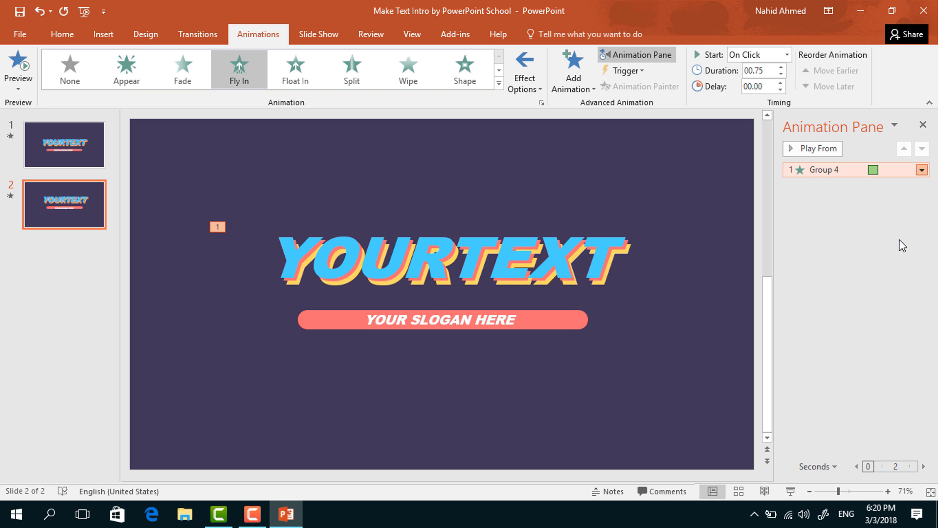
{"action": "left_click_drag", "start_coordinate": [413, 239], "coordinate": [453, 240]}
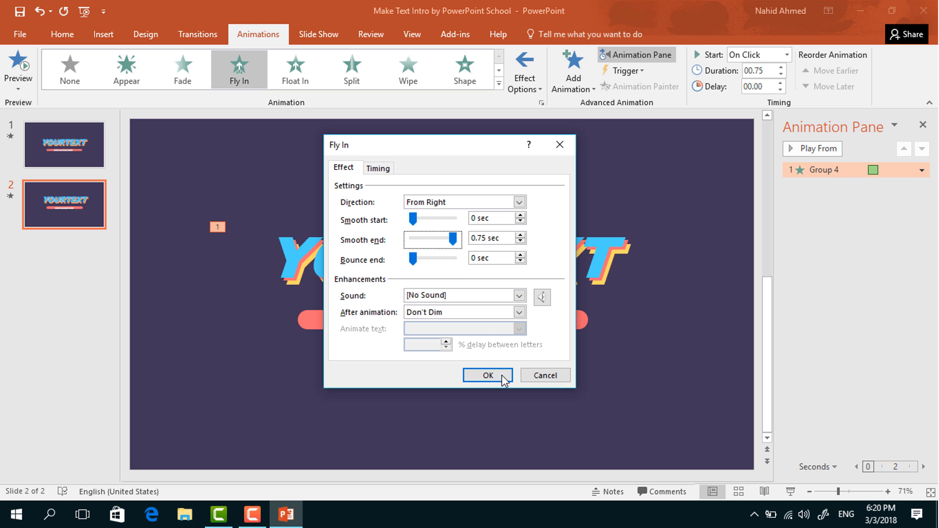
{"action": "left_click", "coordinate": [490, 376]}
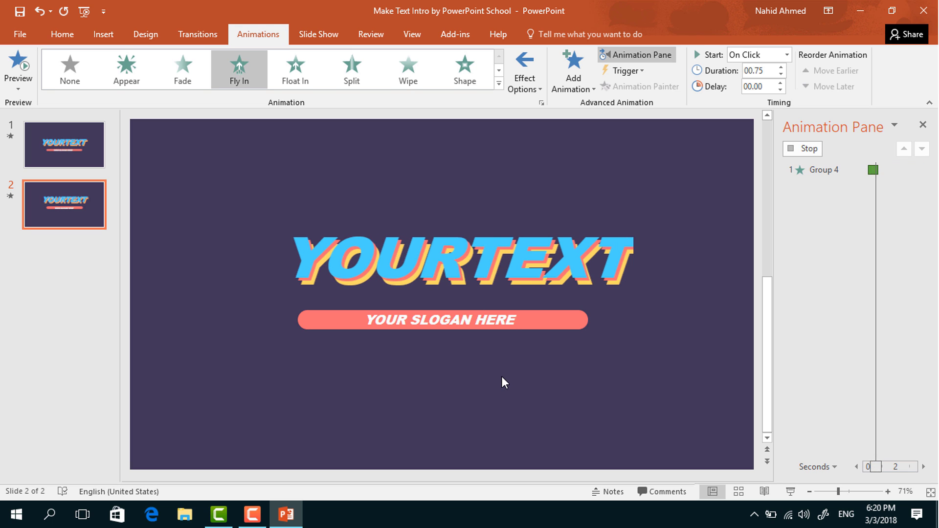
Give the coral slogan bar a Fly In entrance from the right.
{"action": "left_click", "coordinate": [581, 322]}
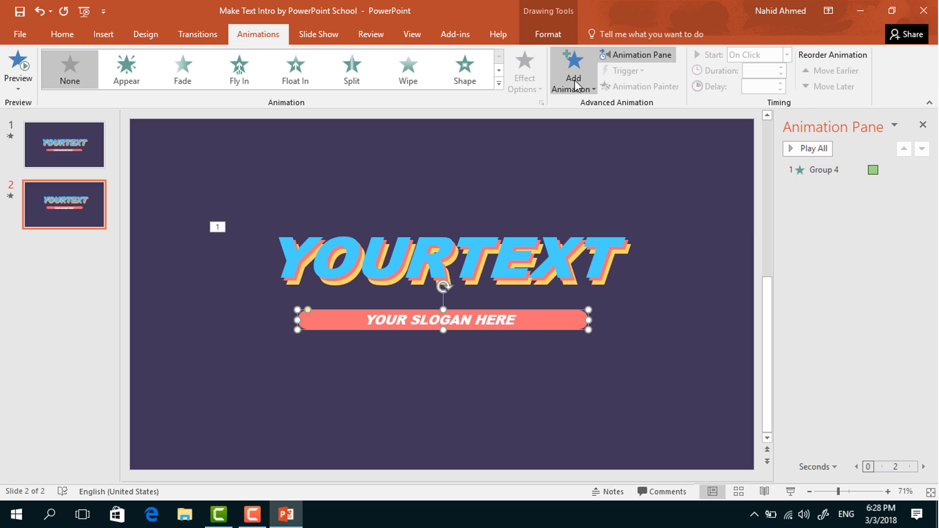
{"action": "left_click", "coordinate": [574, 79]}
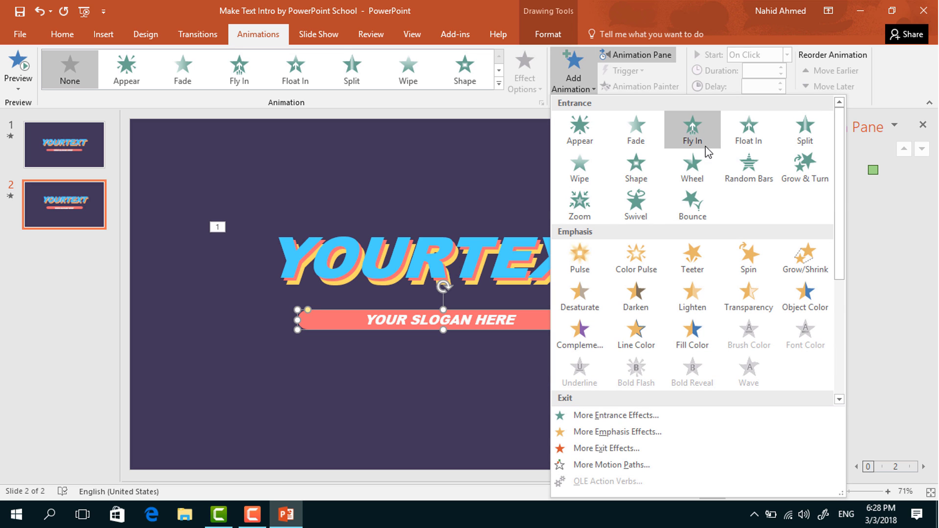
{"action": "left_click", "coordinate": [706, 140]}
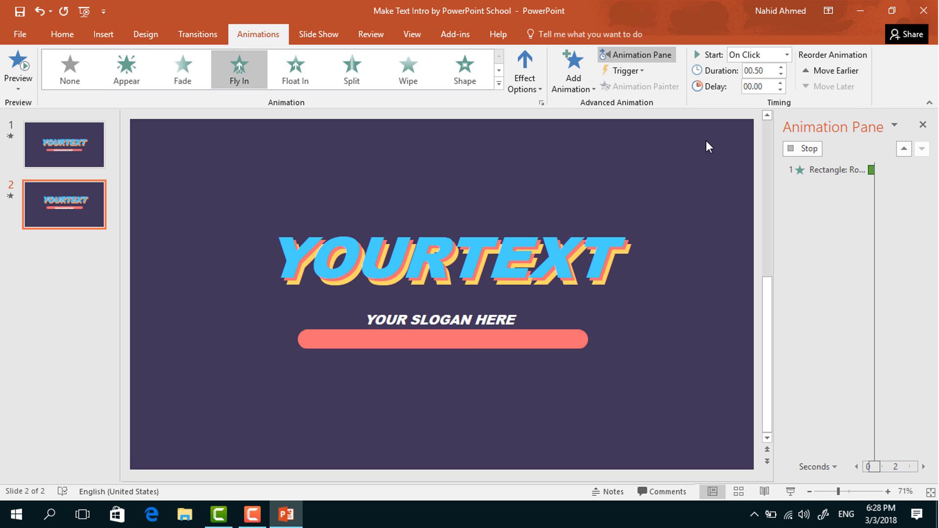
{"action": "left_click", "coordinate": [524, 84]}
{"action": "left_click", "coordinate": [601, 308]}
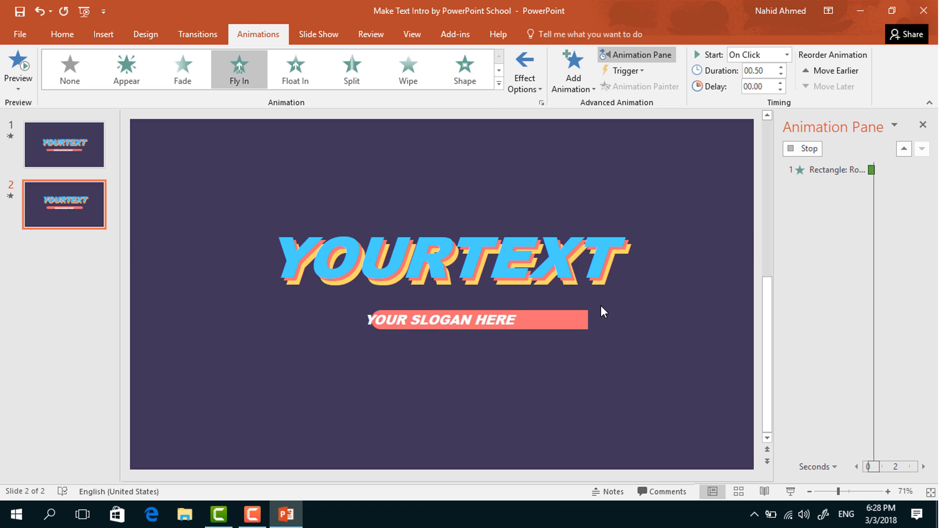
Start the bar's Fly In With Previous after a 0.1 s delay, with a 0.5 s smooth end.
{"action": "left_click", "coordinate": [787, 56]}
{"action": "left_click", "coordinate": [756, 84]}
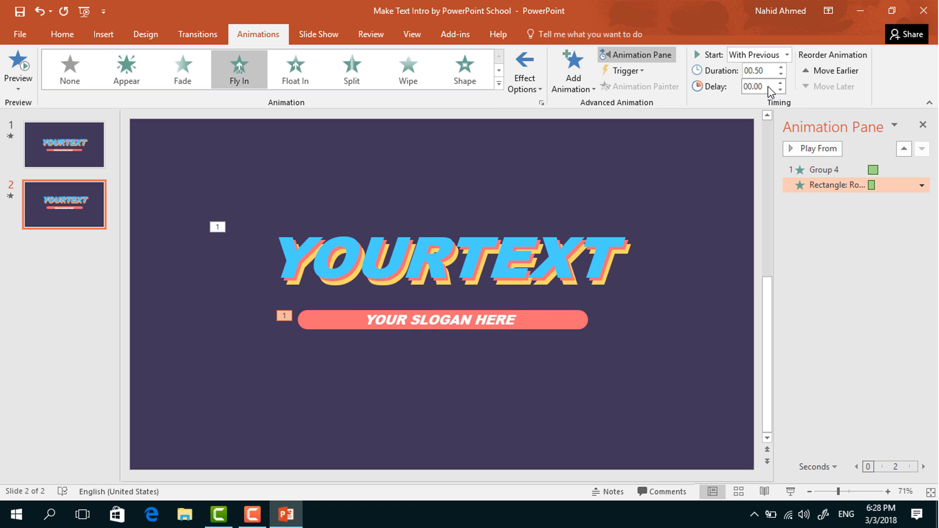
{"action": "left_click", "coordinate": [769, 85]}
{"action": "type", "text": "0."}
{"action": "key", "text": "Return"}
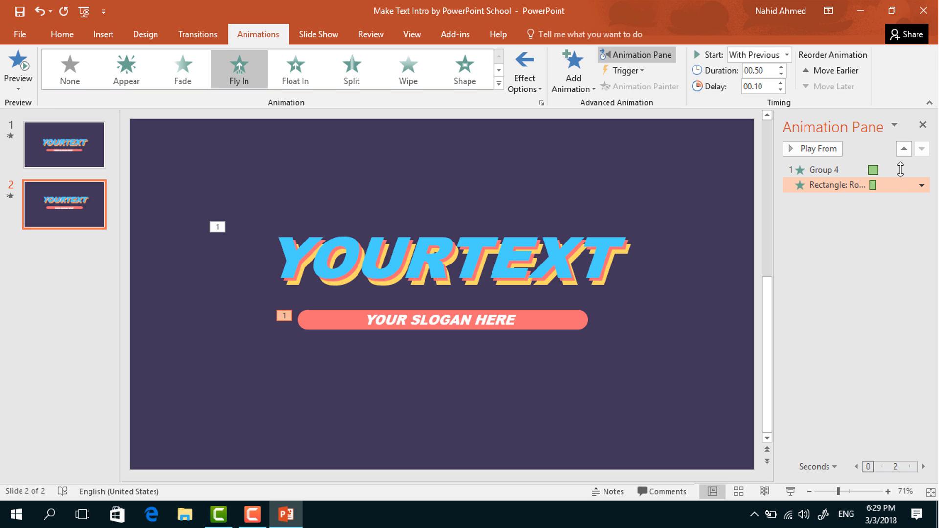
{"action": "left_click", "coordinate": [922, 185]}
{"action": "left_click", "coordinate": [879, 250]}
{"action": "left_click_drag", "start_coordinate": [413, 239], "coordinate": [454, 241]}
{"action": "left_click", "coordinate": [499, 375]}
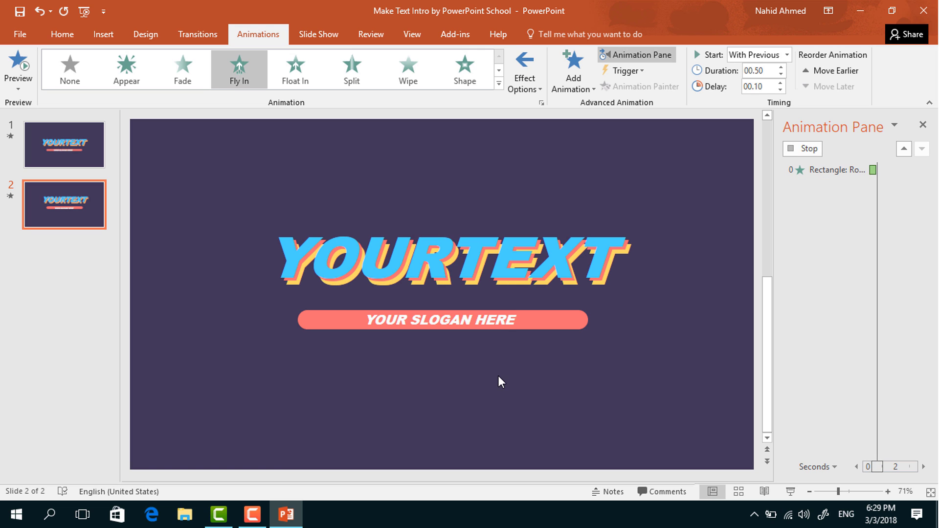
Give the slogan text box a Fly In entrance from the left.
{"action": "left_click", "coordinate": [524, 321]}
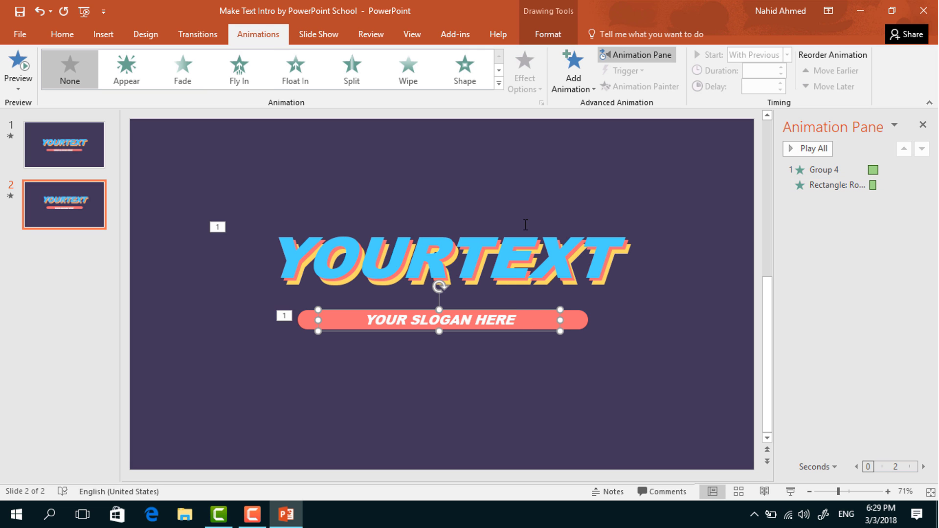
{"action": "left_click", "coordinate": [581, 67]}
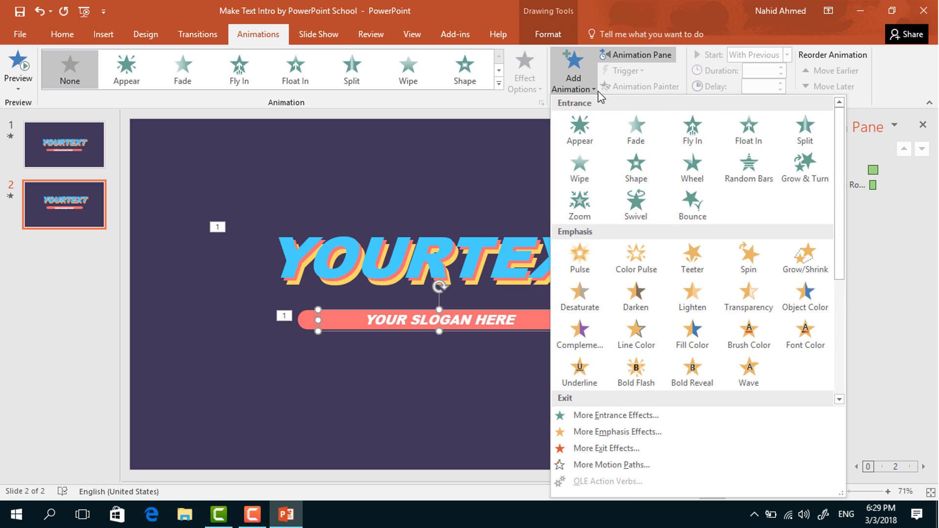
{"action": "left_click", "coordinate": [702, 141]}
{"action": "left_click", "coordinate": [523, 88]}
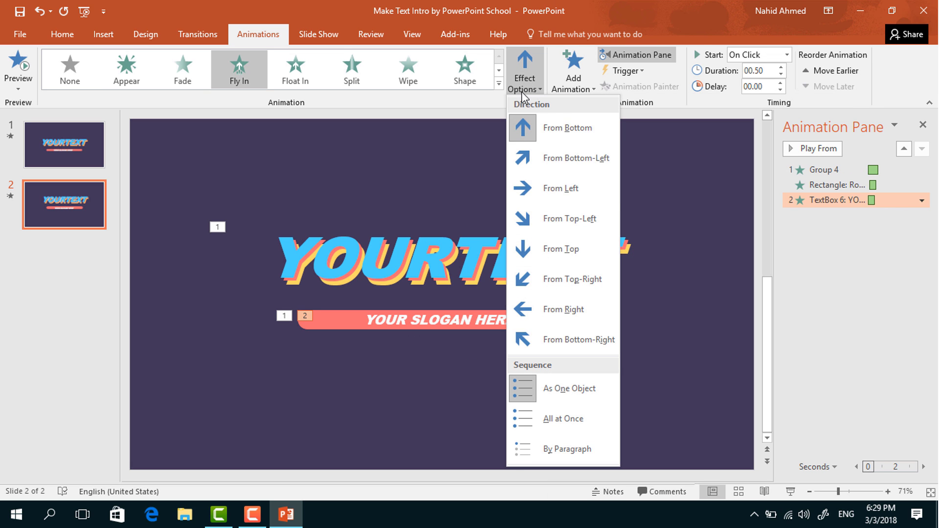
{"action": "left_click", "coordinate": [592, 189]}
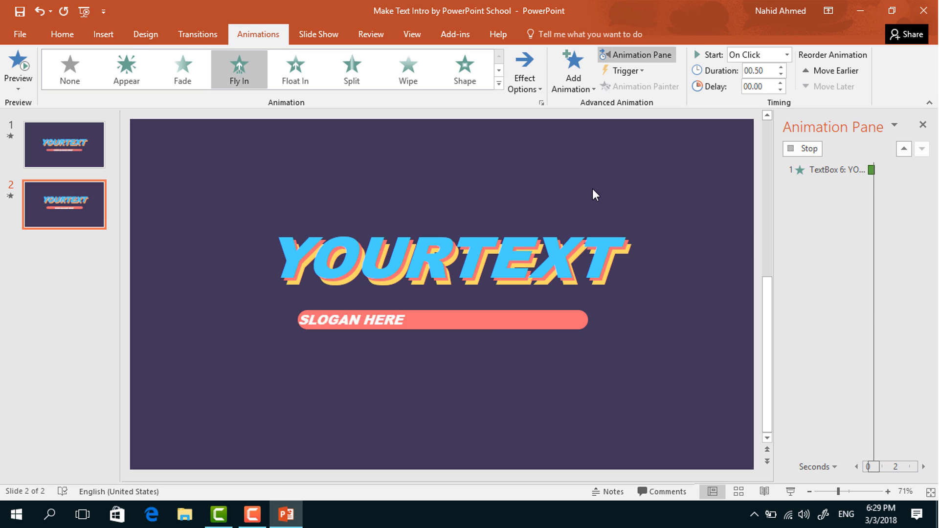
Start the slogan text's Fly In With Previous after 0.15 s, with a 0.5 s smooth end.
{"action": "left_click", "coordinate": [787, 55]}
{"action": "left_click", "coordinate": [782, 86]}
{"action": "double_click", "coordinate": [768, 87]}
{"action": "type", "text": "0.15"}
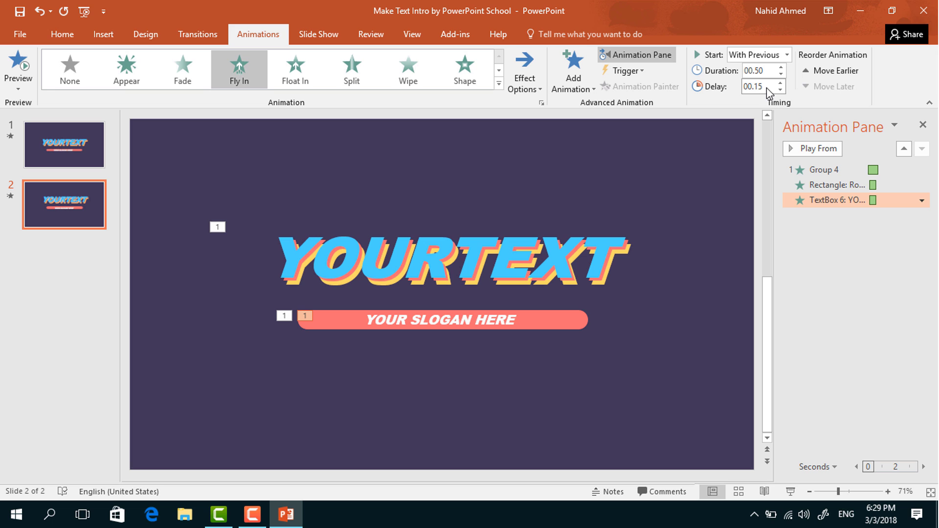
{"action": "left_click", "coordinate": [921, 201]}
{"action": "left_click", "coordinate": [888, 264]}
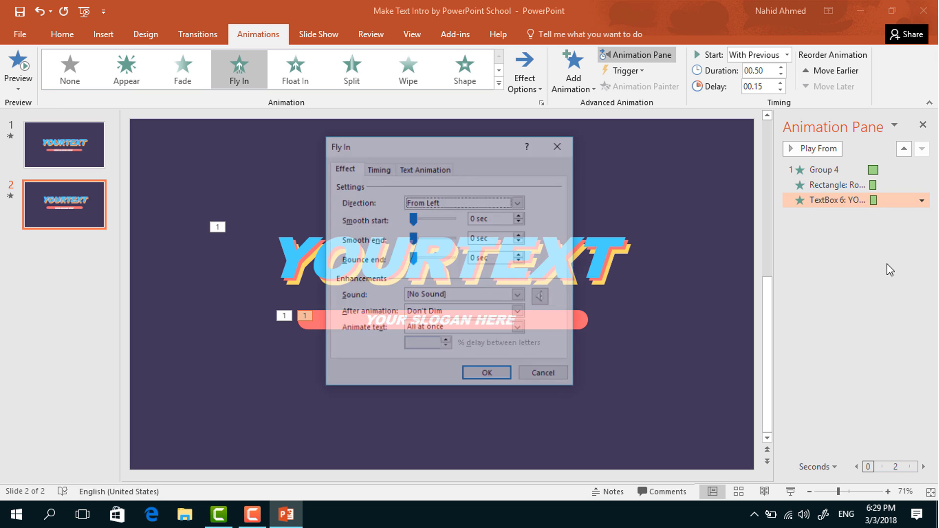
{"action": "left_click_drag", "start_coordinate": [414, 238], "coordinate": [453, 240]}
{"action": "left_click", "coordinate": [501, 378]}
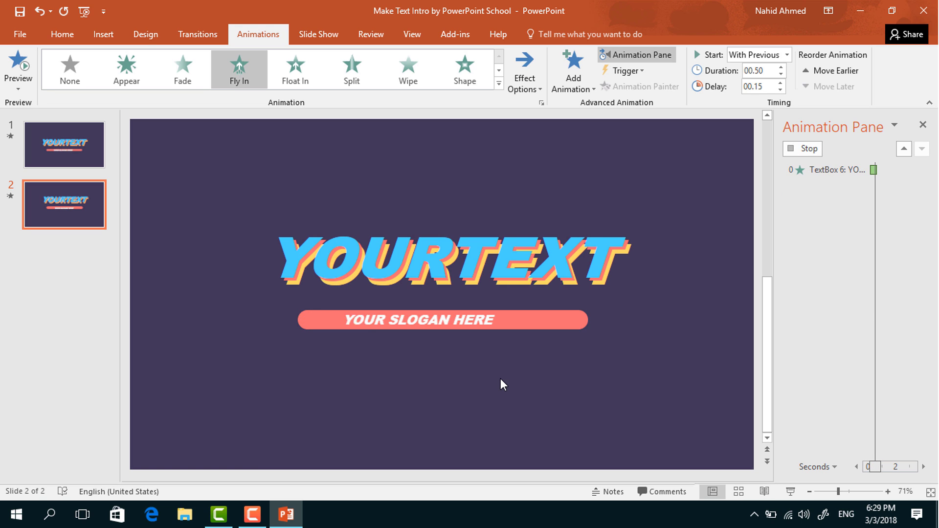
{"action": "left_click", "coordinate": [589, 219]}
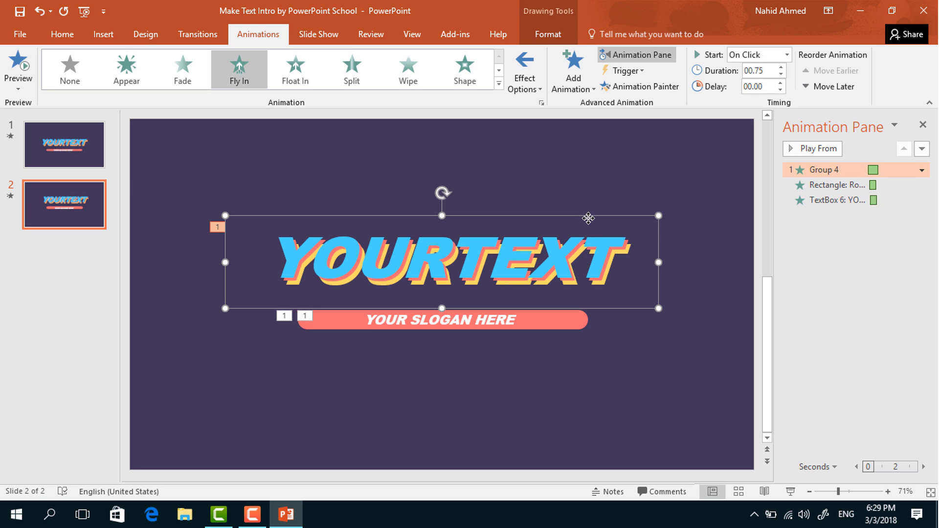
Add a Fly Out exit to the left for the YOURTEXT title group.
{"action": "left_click", "coordinate": [585, 74]}
{"action": "scroll", "coordinate": [671, 246], "scroll_direction": "down", "scroll_amount": 3}
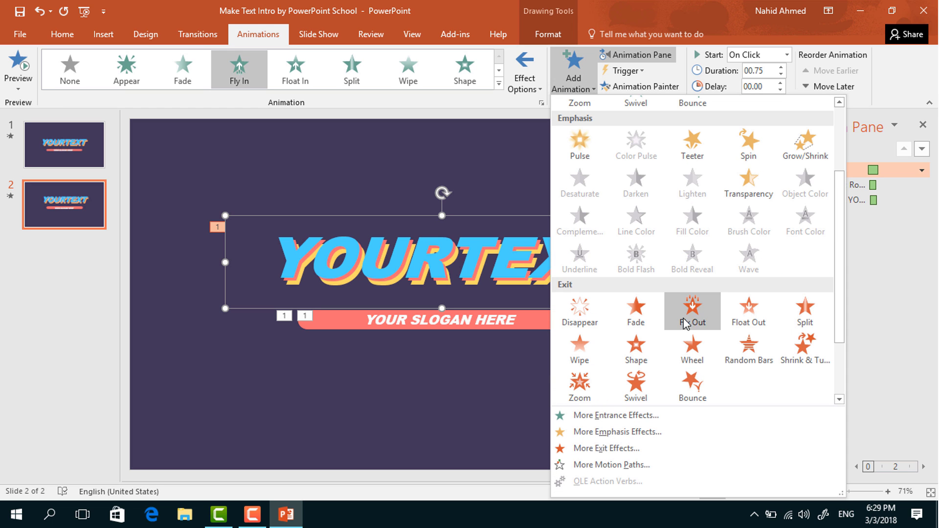
{"action": "left_click", "coordinate": [709, 320]}
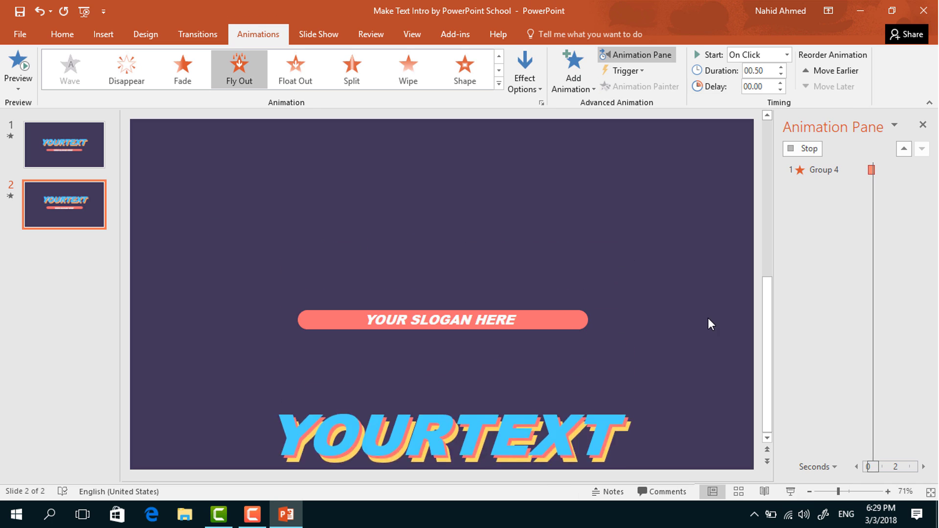
{"action": "left_click", "coordinate": [520, 90]}
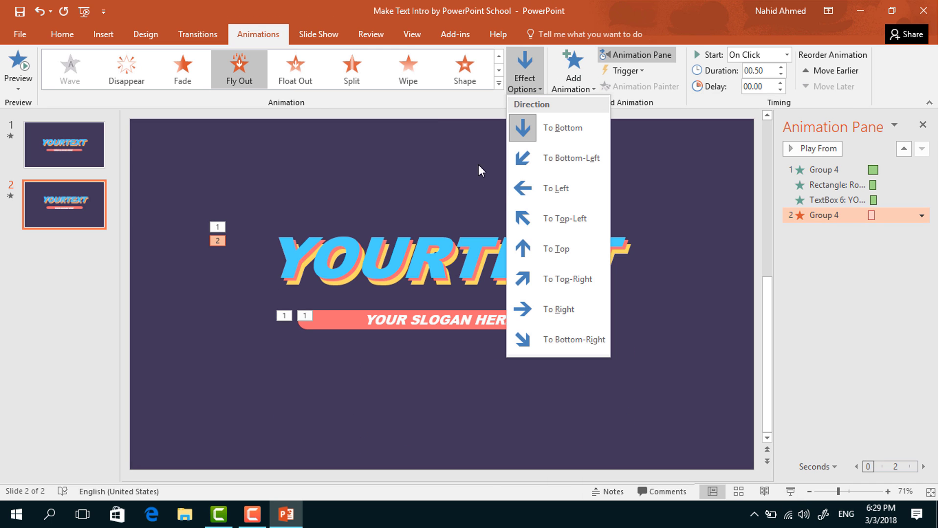
{"action": "left_click", "coordinate": [574, 188]}
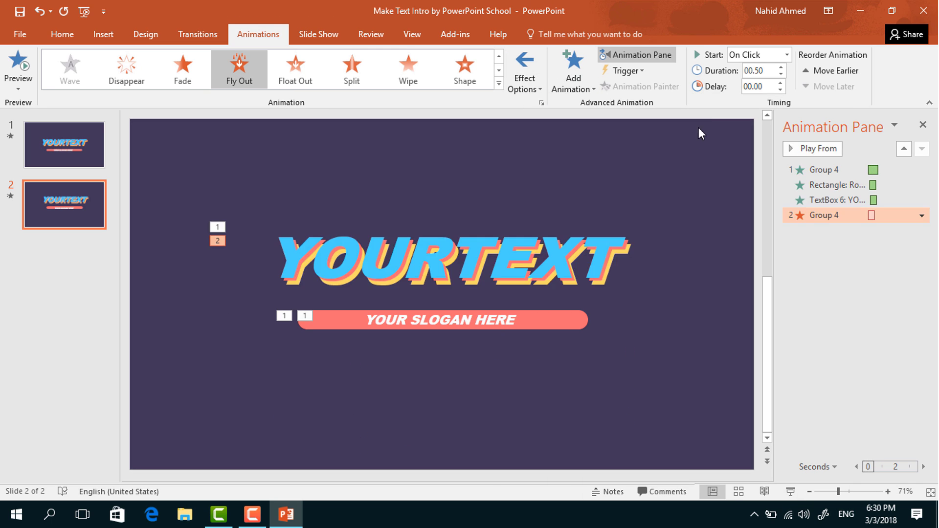
Time the title's exit After Previous: 0.35 s duration, 1 s delay, 0.35 s smooth start.
{"action": "left_click", "coordinate": [787, 56]}
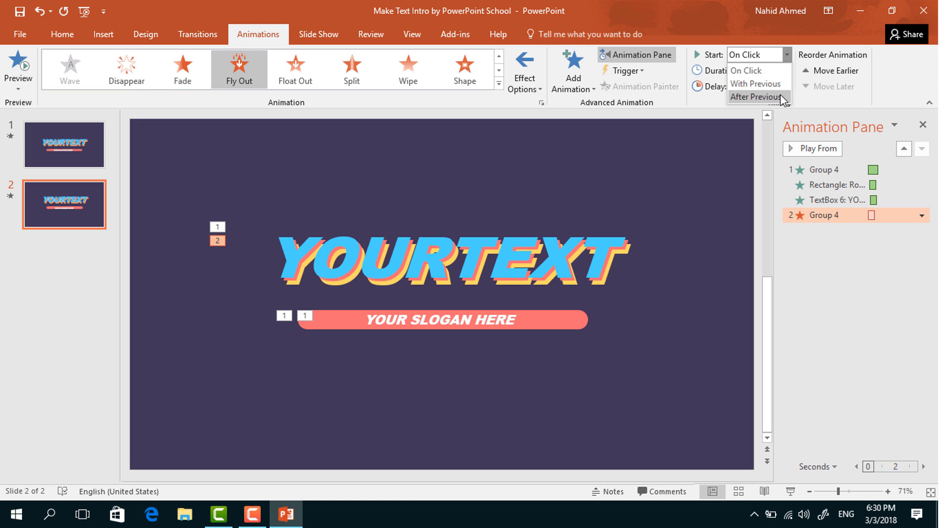
{"action": "left_click", "coordinate": [781, 96]}
{"action": "left_click", "coordinate": [771, 72]}
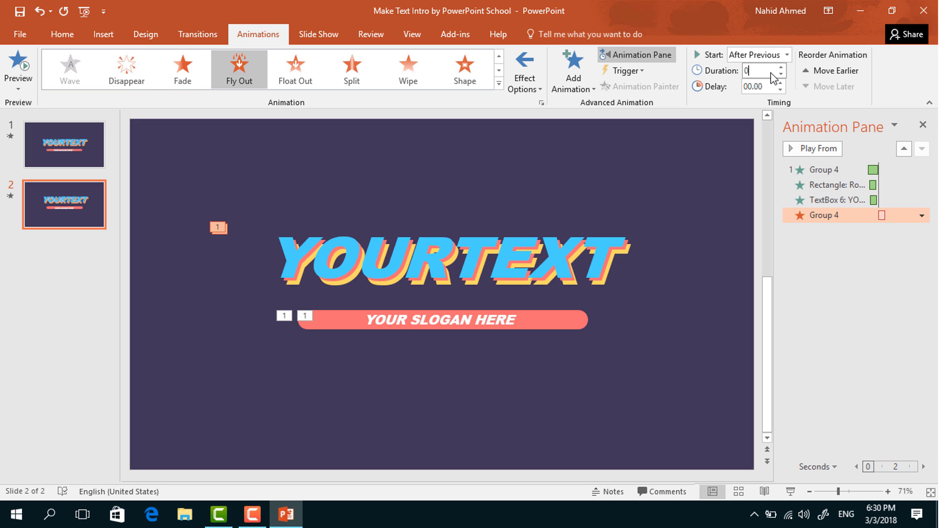
{"action": "left_click", "coordinate": [781, 83]}
{"action": "left_click", "coordinate": [922, 215]}
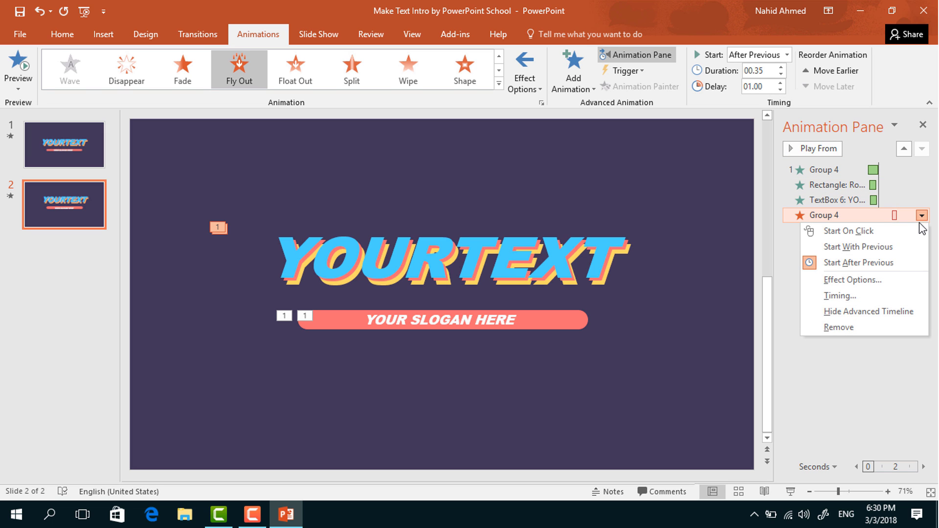
{"action": "left_click", "coordinate": [900, 281]}
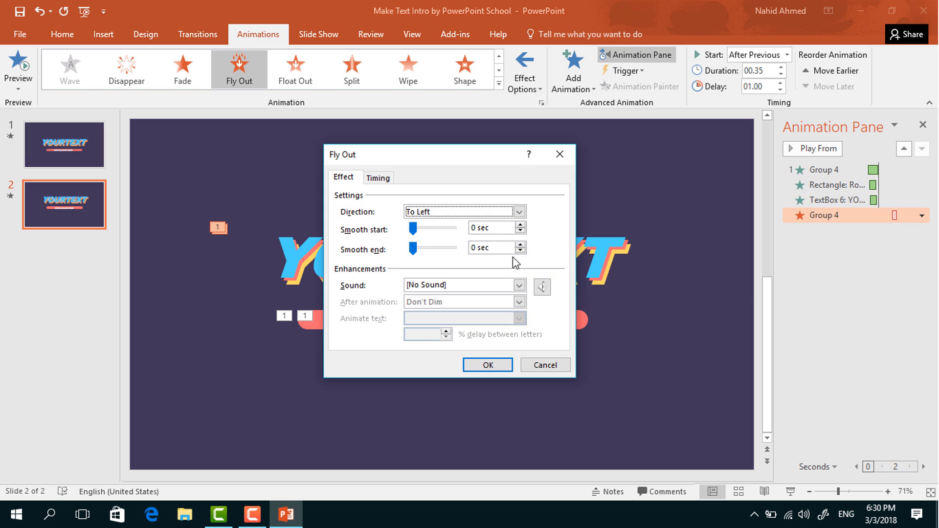
{"action": "left_click_drag", "start_coordinate": [416, 236], "coordinate": [460, 236]}
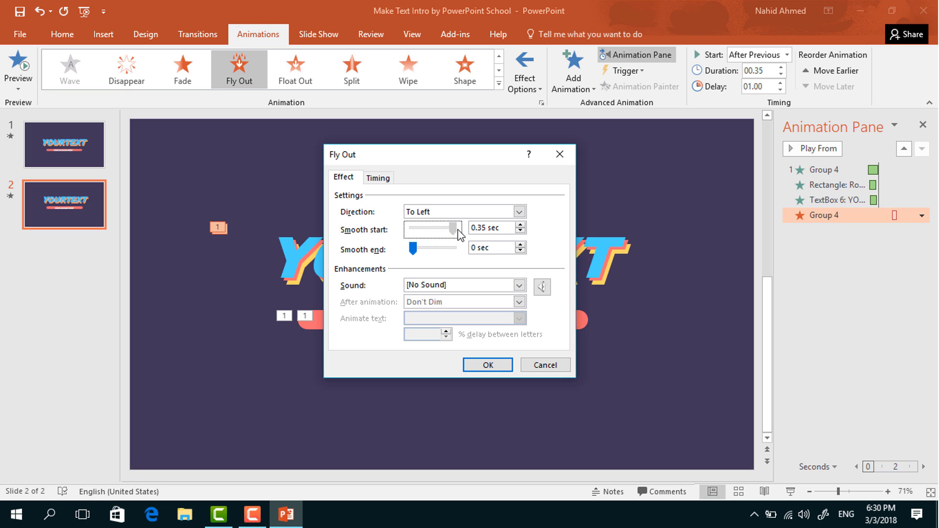
{"action": "left_click", "coordinate": [490, 365]}
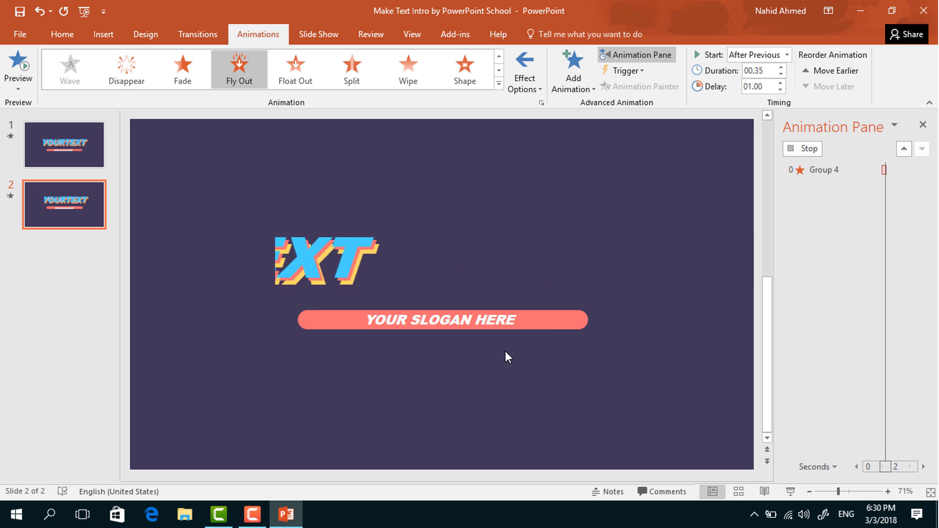
{"action": "left_click", "coordinate": [584, 322]}
Add a Fly Out exit to the left for the coral slogan bar.
{"action": "left_click", "coordinate": [573, 73]}
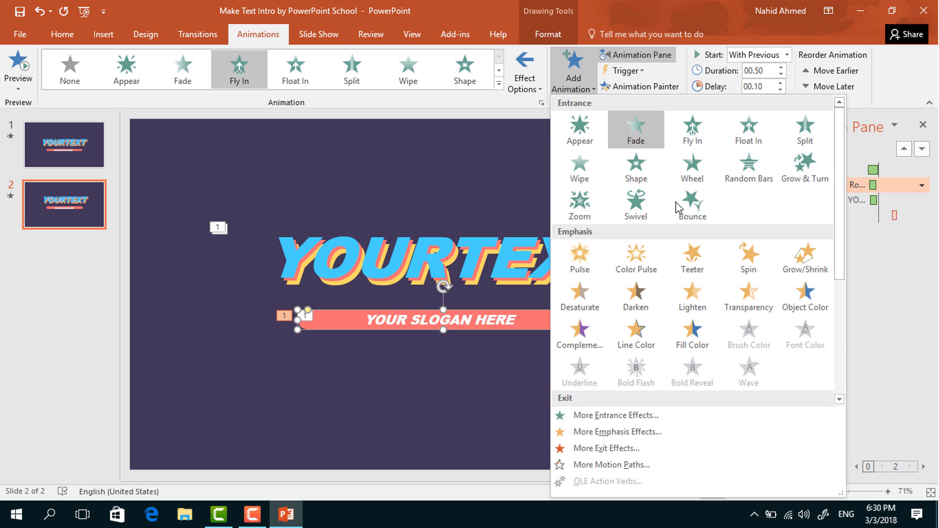
{"action": "scroll", "coordinate": [678, 208], "scroll_direction": "down", "scroll_amount": 3}
{"action": "left_click", "coordinate": [708, 323]}
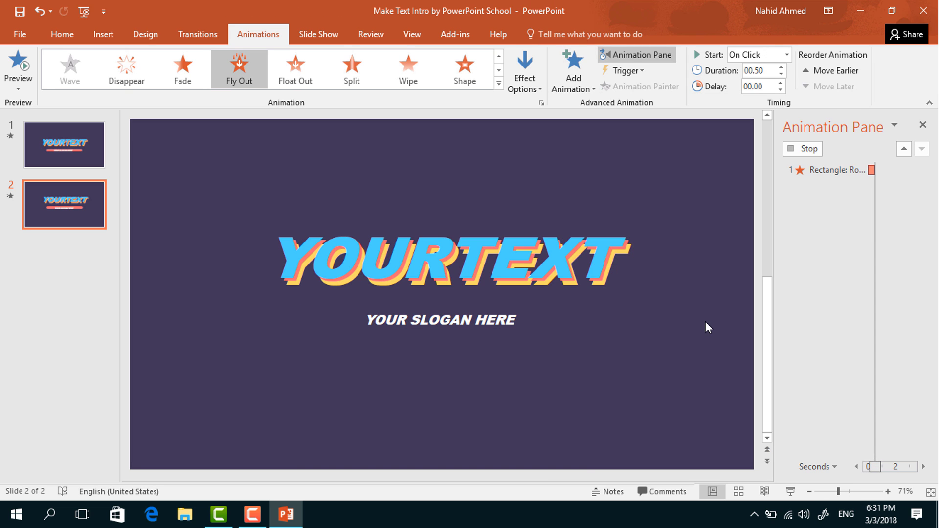
{"action": "left_click", "coordinate": [526, 88]}
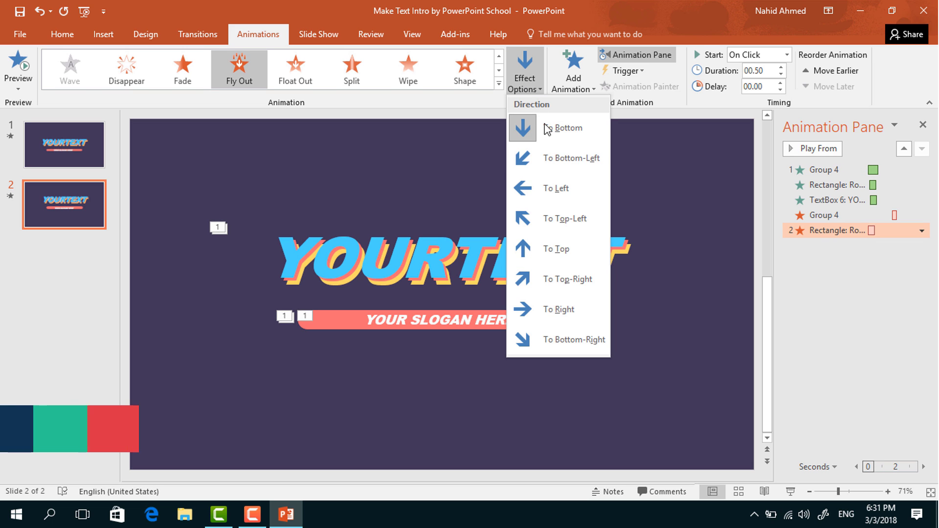
{"action": "left_click", "coordinate": [592, 189]}
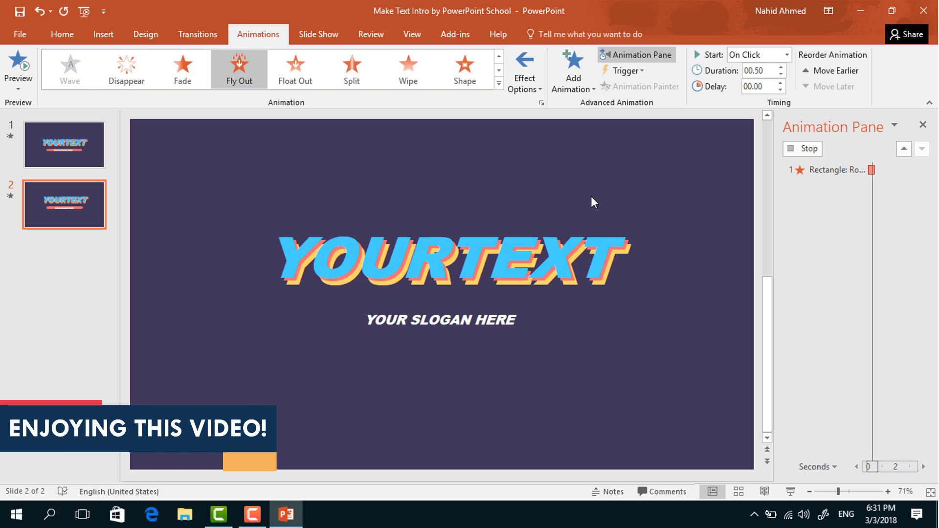
Start the bar's exit With Previous, 1 s delay, 0.35 s duration, with a smooth start.
{"action": "left_click", "coordinate": [787, 54]}
{"action": "left_click", "coordinate": [747, 82]}
{"action": "left_click", "coordinate": [771, 73]}
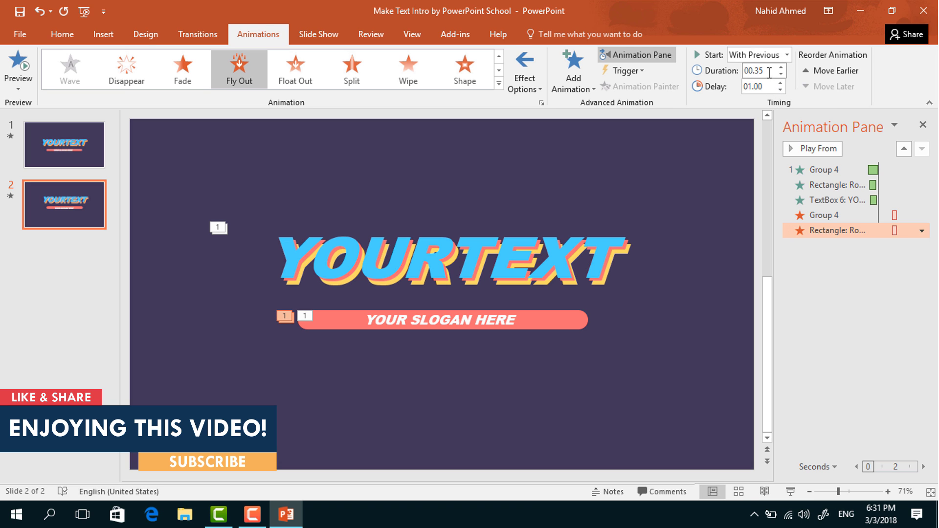
{"action": "left_click", "coordinate": [922, 230]}
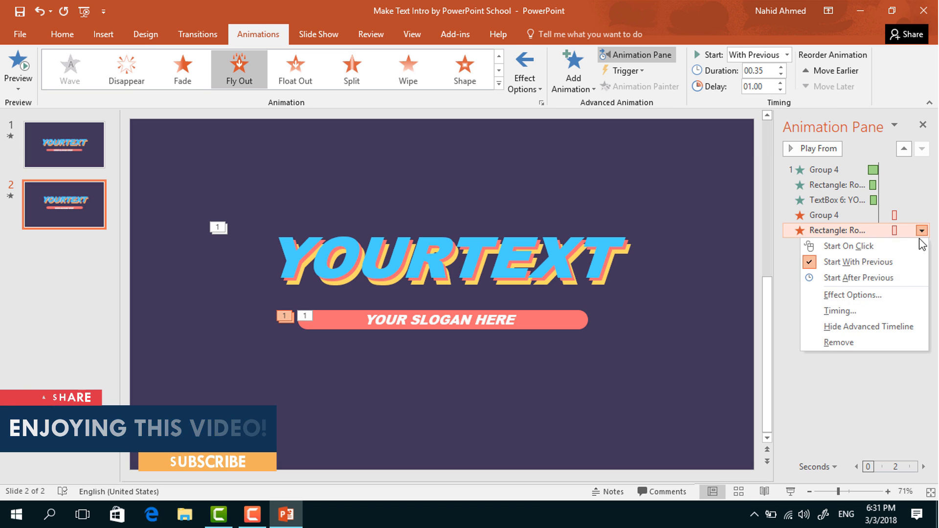
{"action": "left_click", "coordinate": [894, 291]}
{"action": "left_click_drag", "start_coordinate": [414, 229], "coordinate": [453, 229]}
{"action": "left_click", "coordinate": [488, 365]}
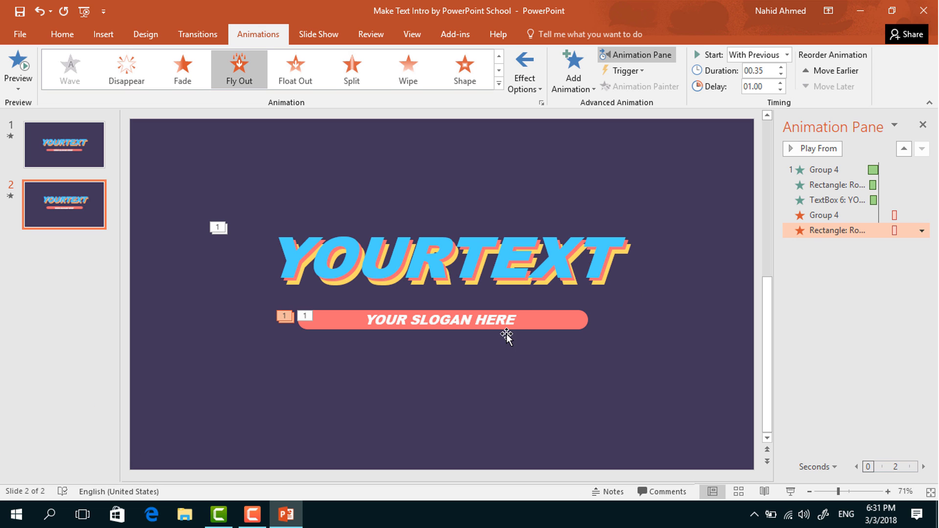
{"action": "left_click", "coordinate": [532, 316]}
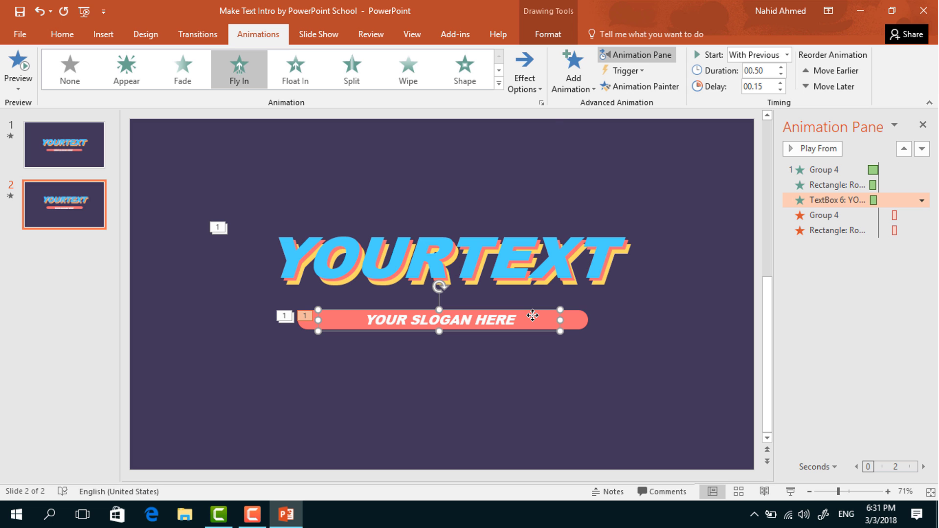
Add a Fly Out exit animation to the slogan text, flying to the right.
{"action": "left_click", "coordinate": [569, 90]}
{"action": "scroll", "coordinate": [671, 259], "scroll_direction": "down", "scroll_amount": 3}
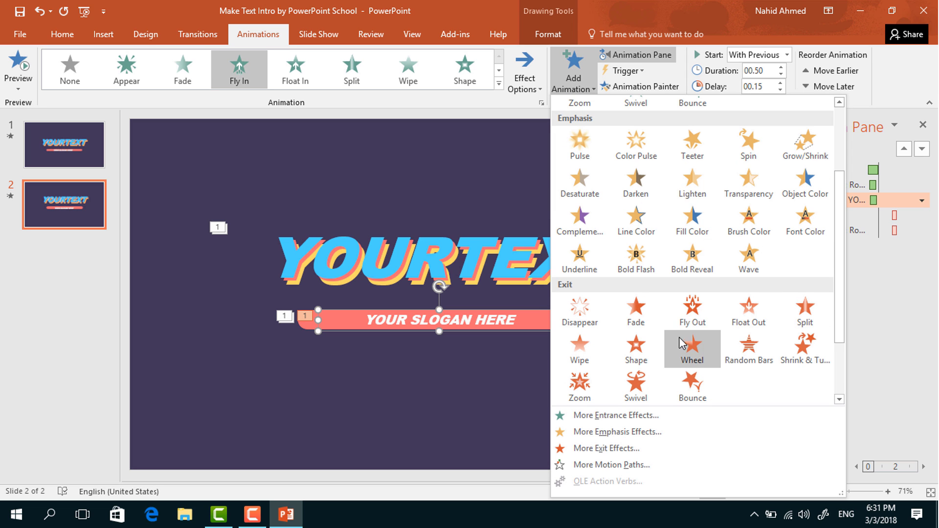
{"action": "left_click", "coordinate": [699, 322]}
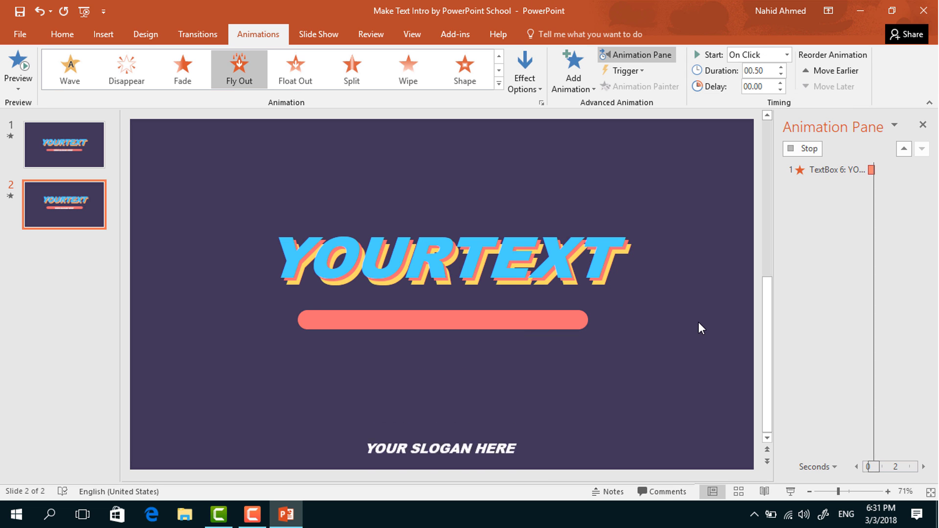
{"action": "left_click", "coordinate": [525, 83]}
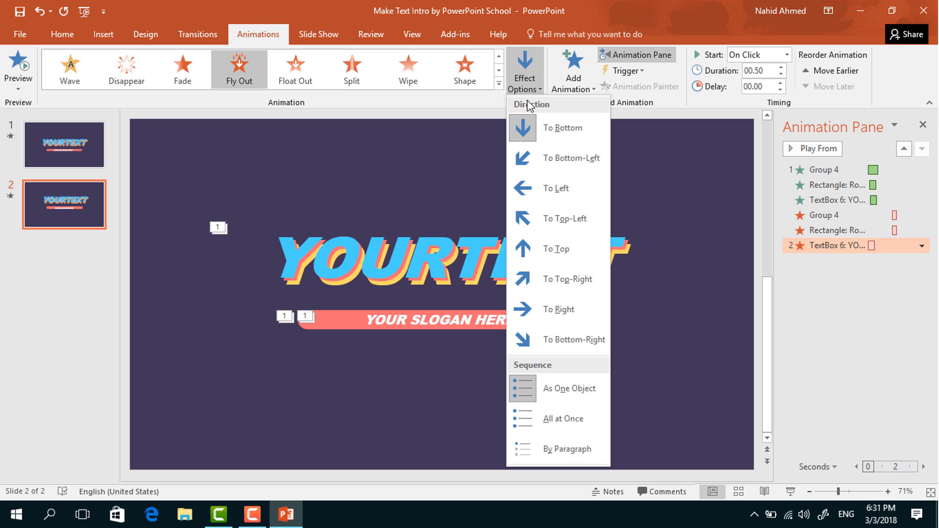
{"action": "left_click", "coordinate": [594, 310]}
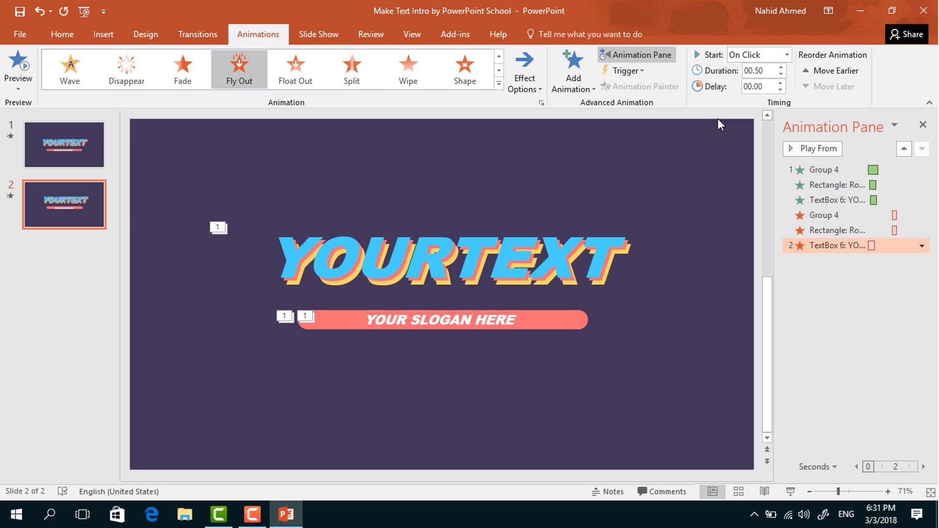
Start the slogan exit With Previous and give it a 0.35 s smooth start.
{"action": "left_click", "coordinate": [788, 55]}
{"action": "left_click", "coordinate": [782, 84]}
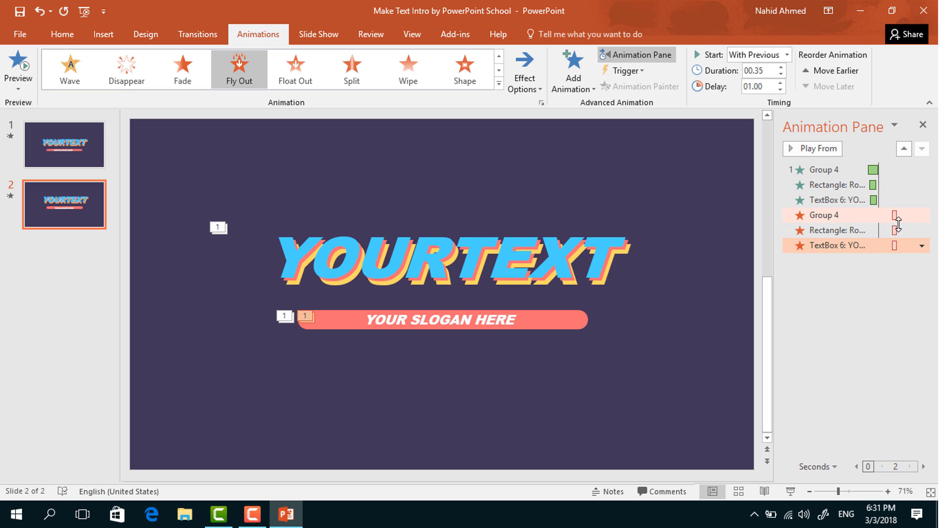
{"action": "left_click", "coordinate": [922, 246]}
{"action": "left_click", "coordinate": [896, 312]}
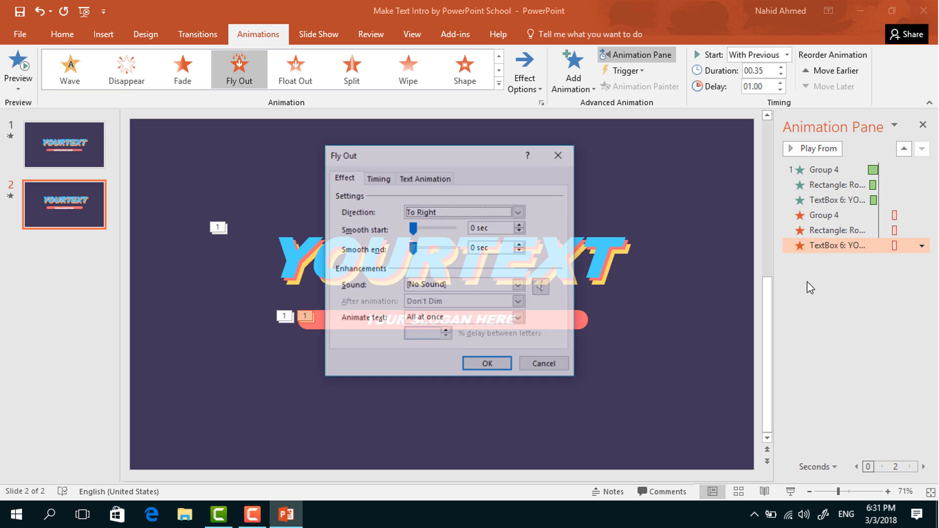
{"action": "left_click_drag", "start_coordinate": [415, 228], "coordinate": [454, 229]}
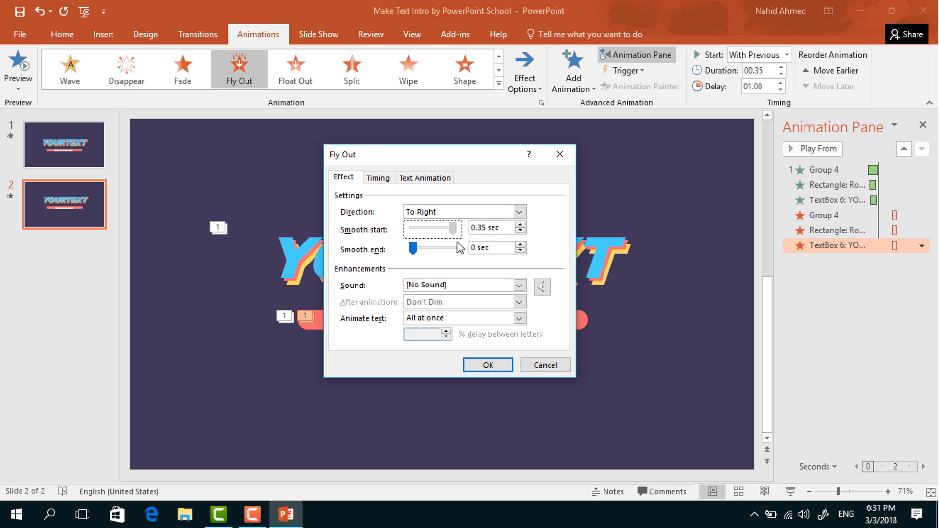